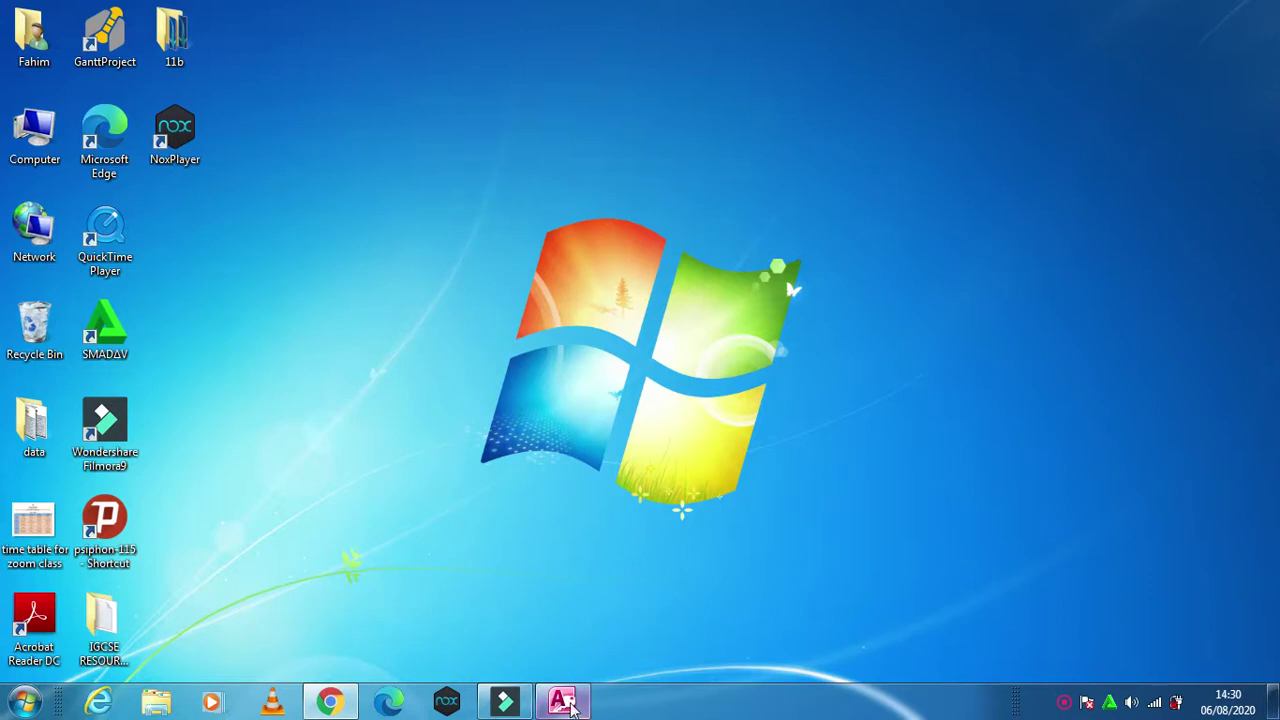
# Step: Select the Ford car query and launch the Label Wizard from Create > Labels
pyautogui.hotkey('alt', 'Tab')
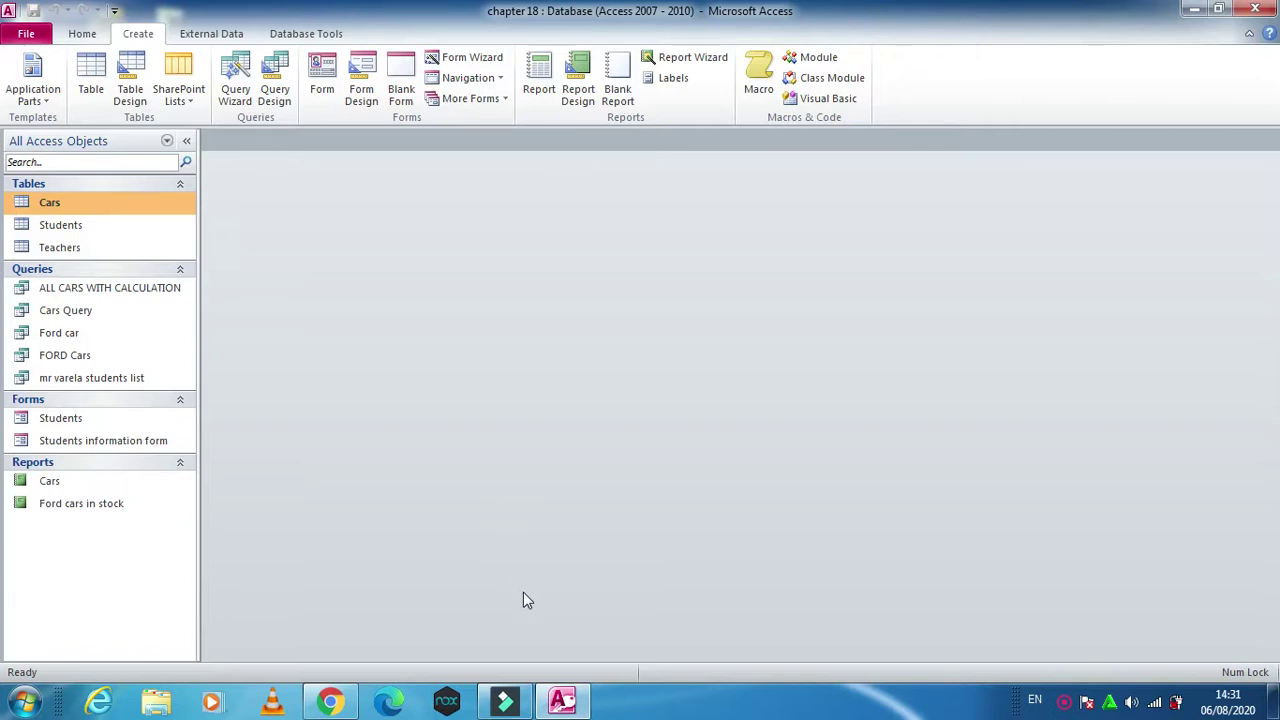
pyautogui.click(75, 356)
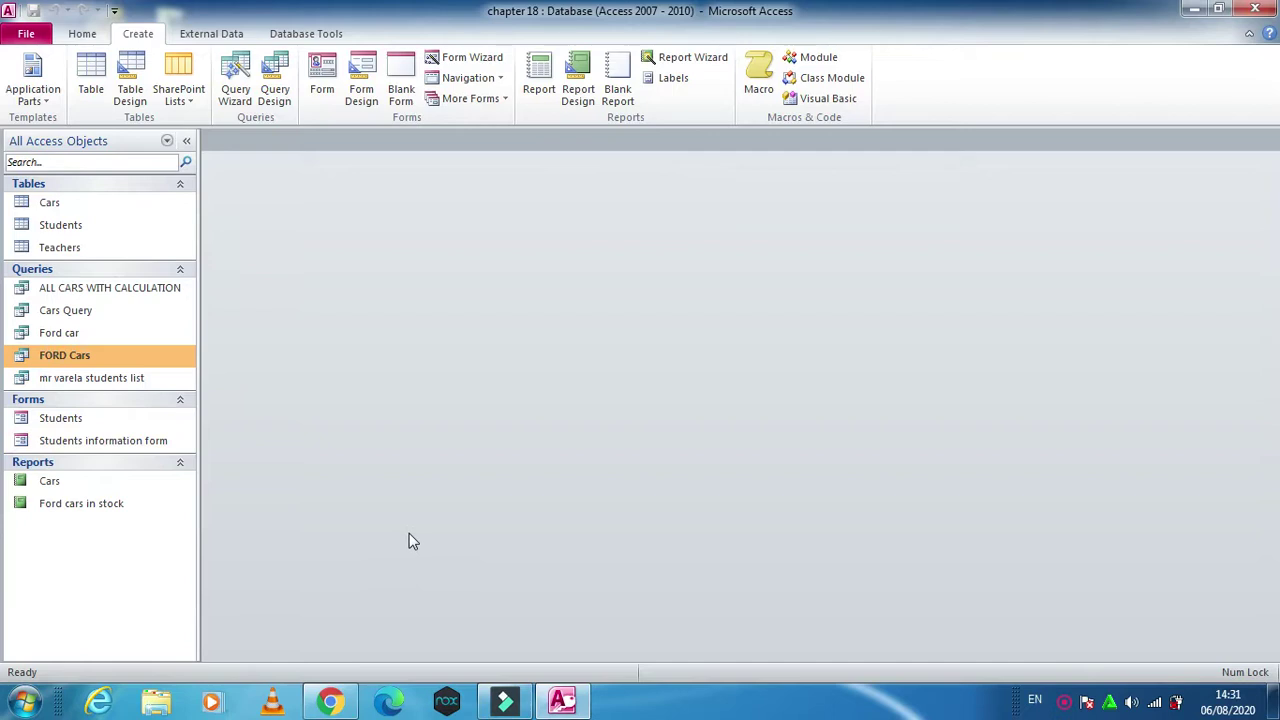
pyautogui.click(96, 339)
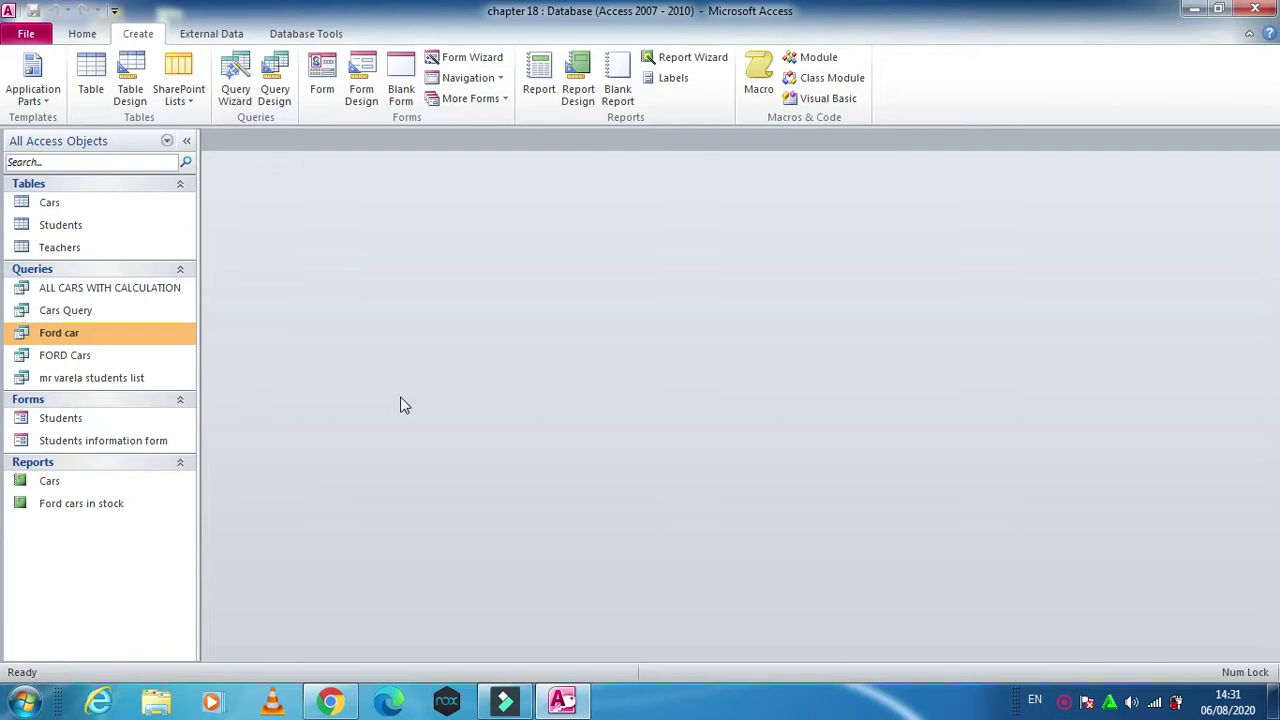
pyautogui.click(670, 80)
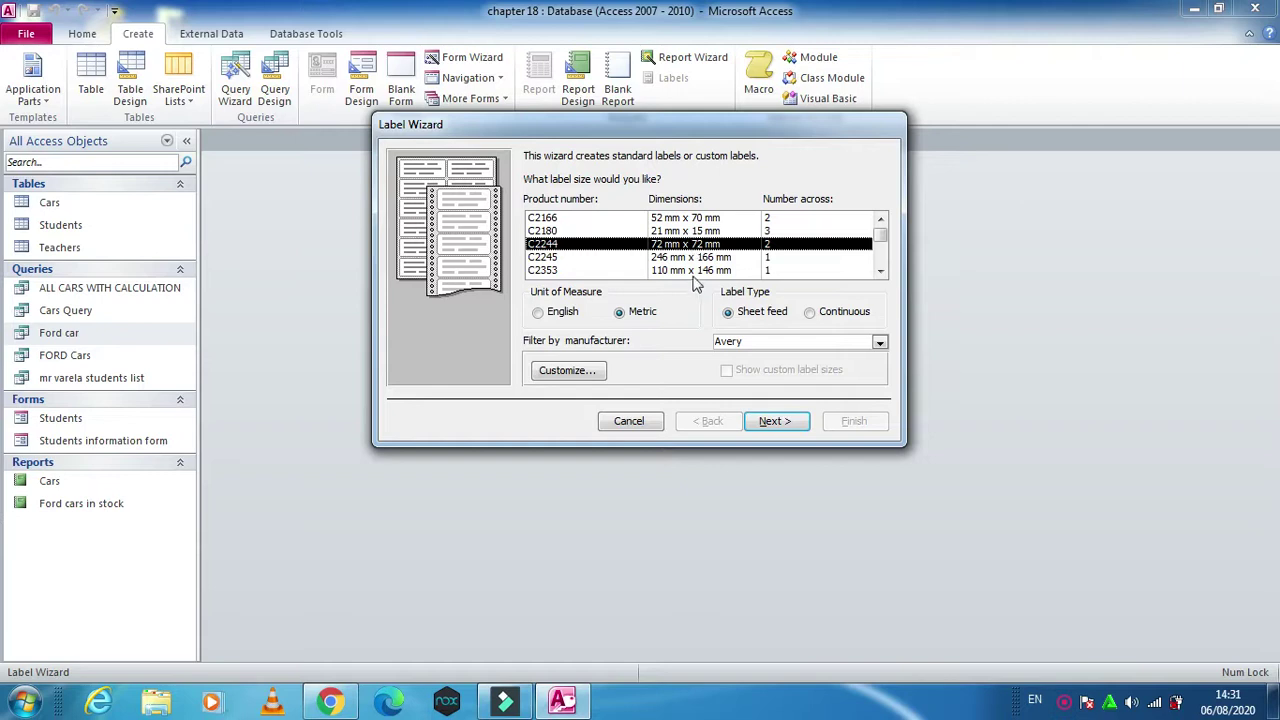
# Step: Choose the C2244 72 mm x 72 mm label size in the Label Wizard
pyautogui.click(777, 232)
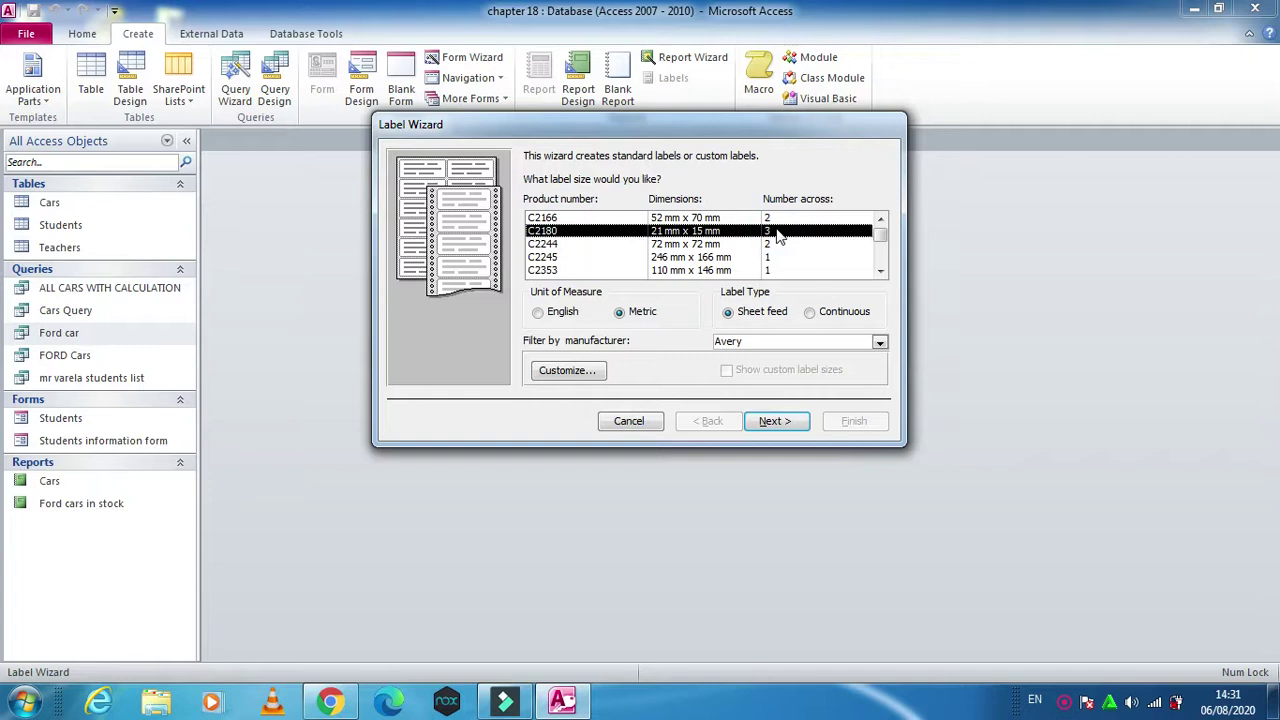
pyautogui.click(733, 245)
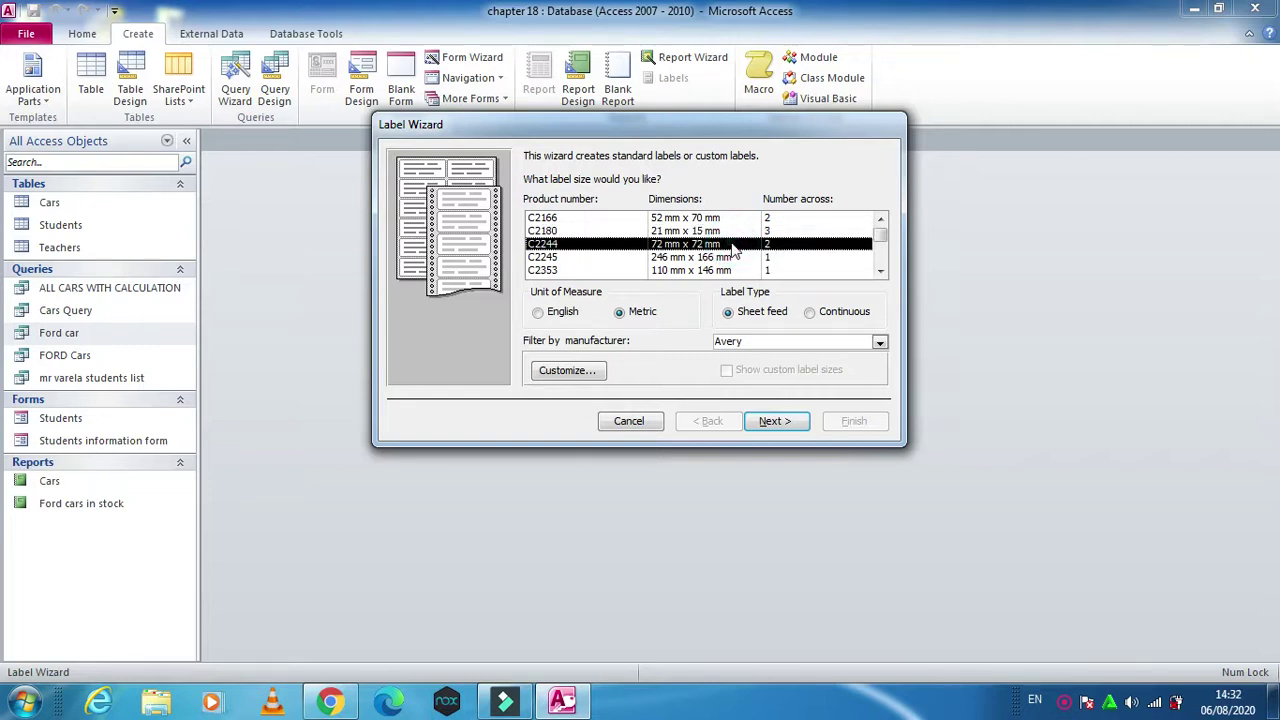
pyautogui.click(791, 422)
# Step: Set the label text to Arial at font size 10
pyautogui.click(791, 424)
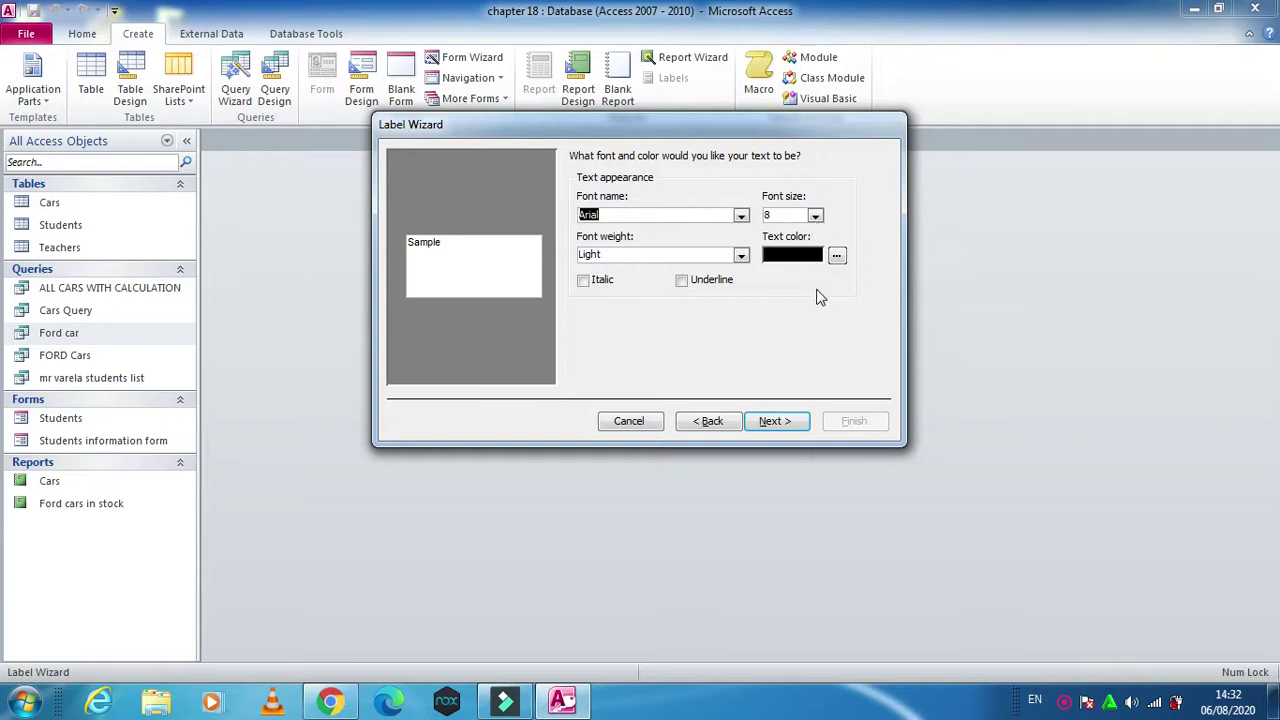
pyautogui.click(815, 215)
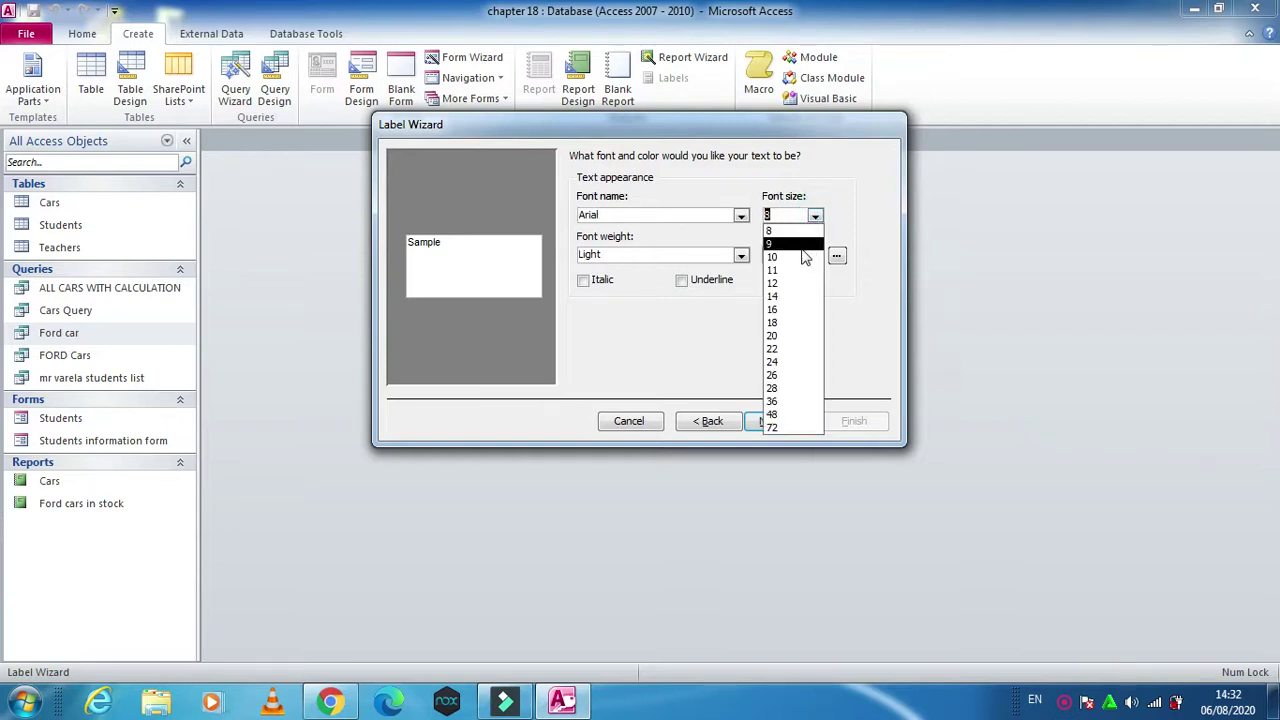
pyautogui.click(803, 250)
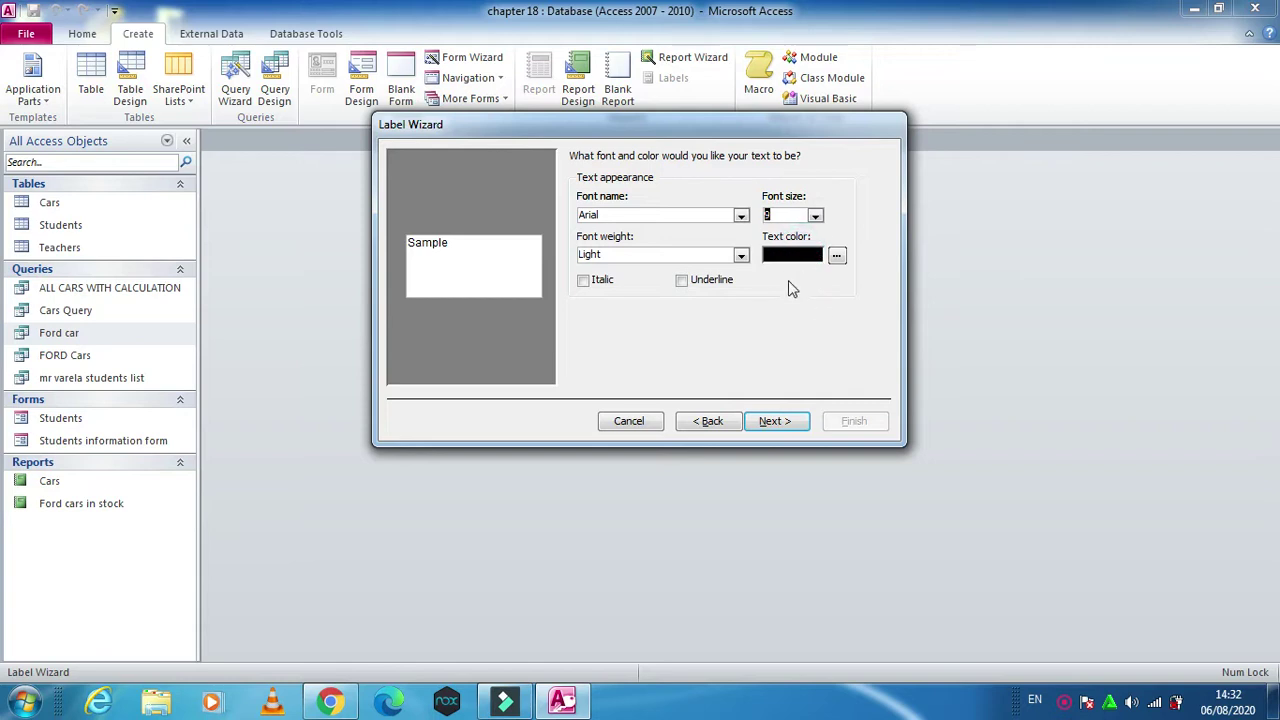
pyautogui.click(815, 215)
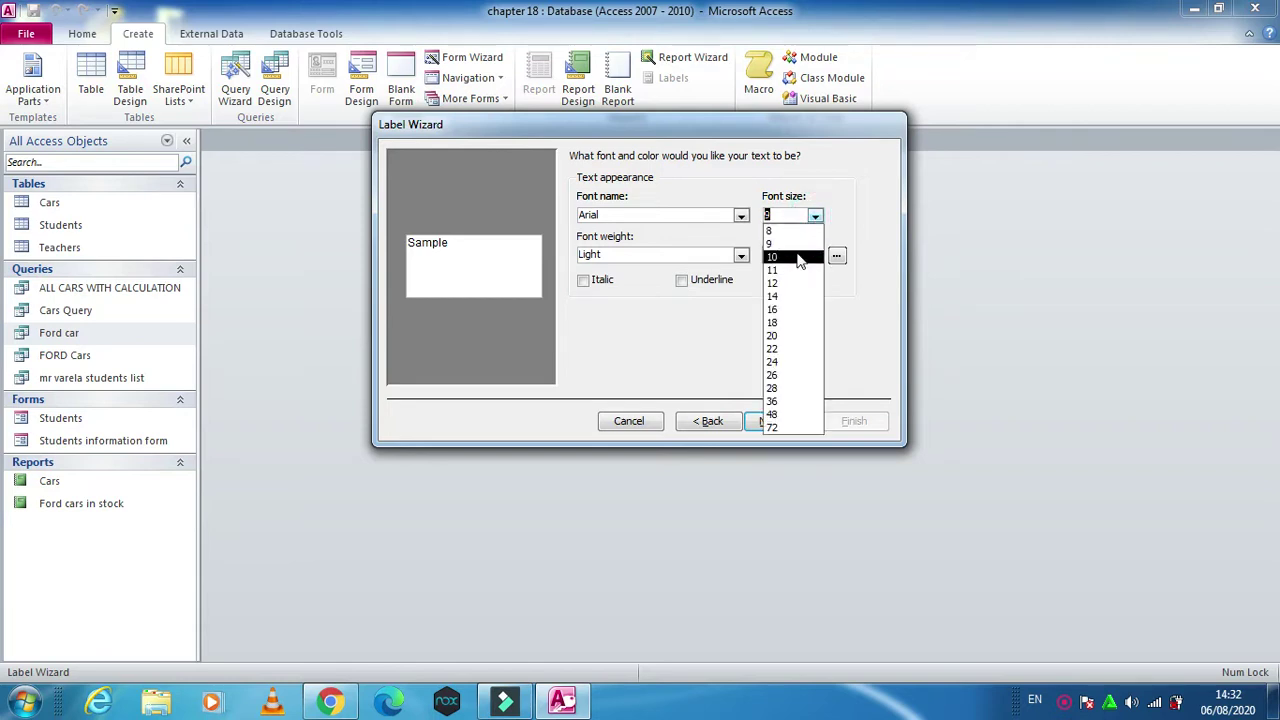
pyautogui.click(800, 258)
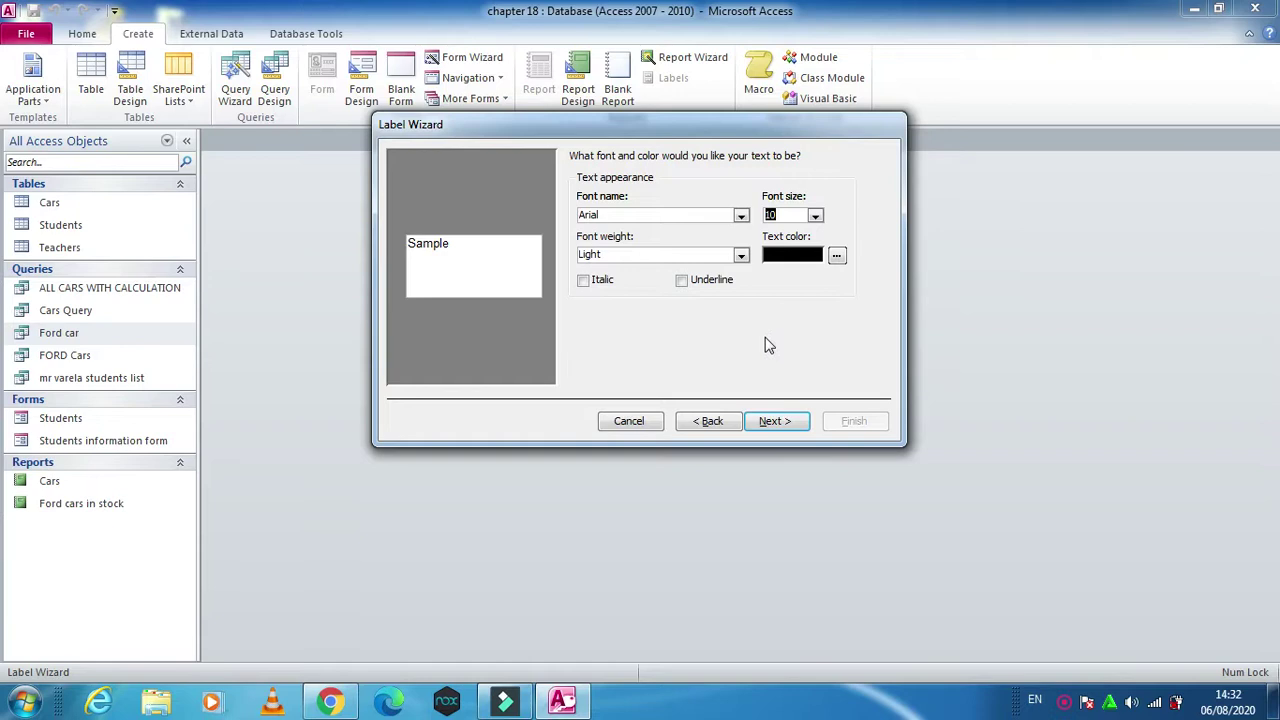
pyautogui.click(771, 425)
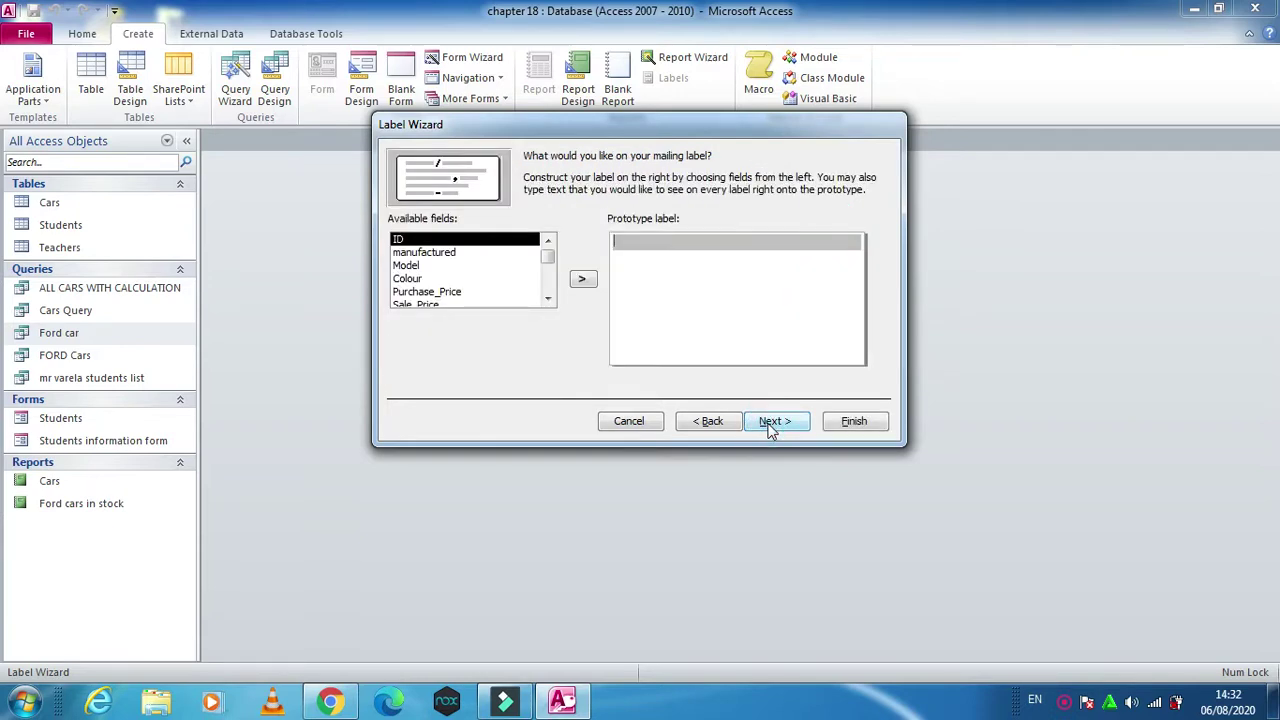
# Step: Type the heading 'Ford cars in stock', then a 'Make:' line holding the manufactured field
pyautogui.click(451, 252)
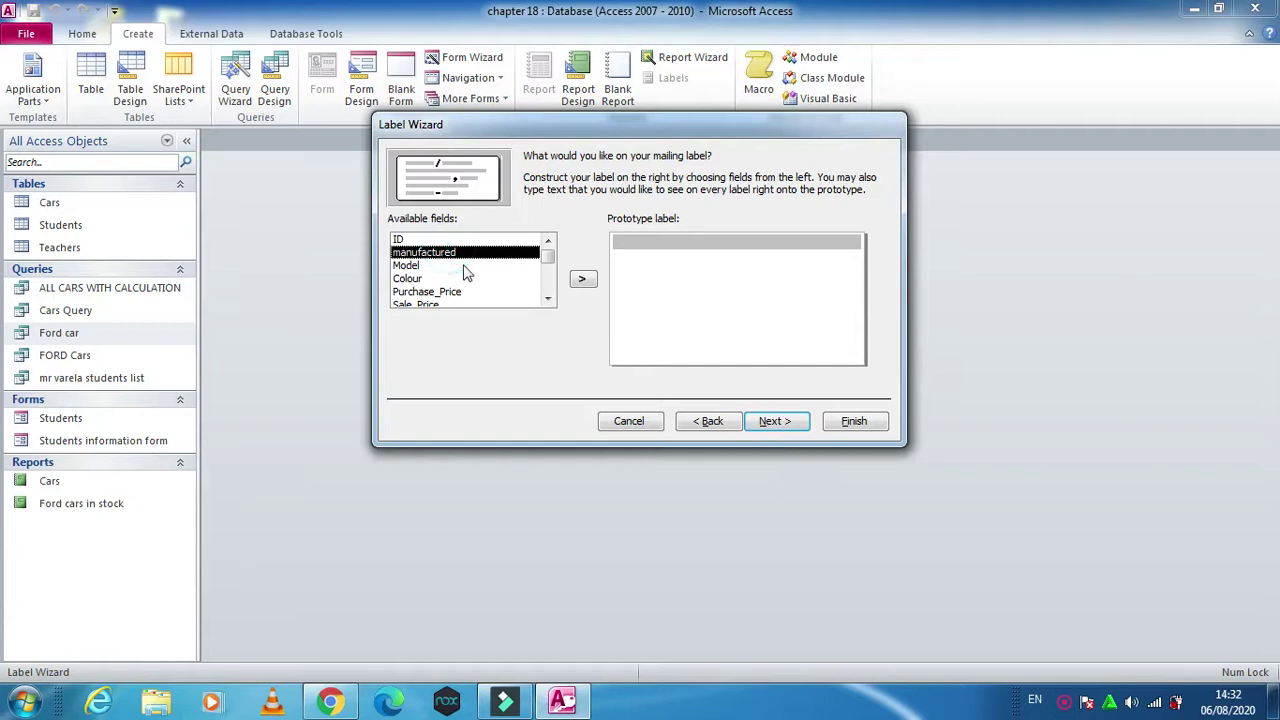
pyautogui.click(652, 240)
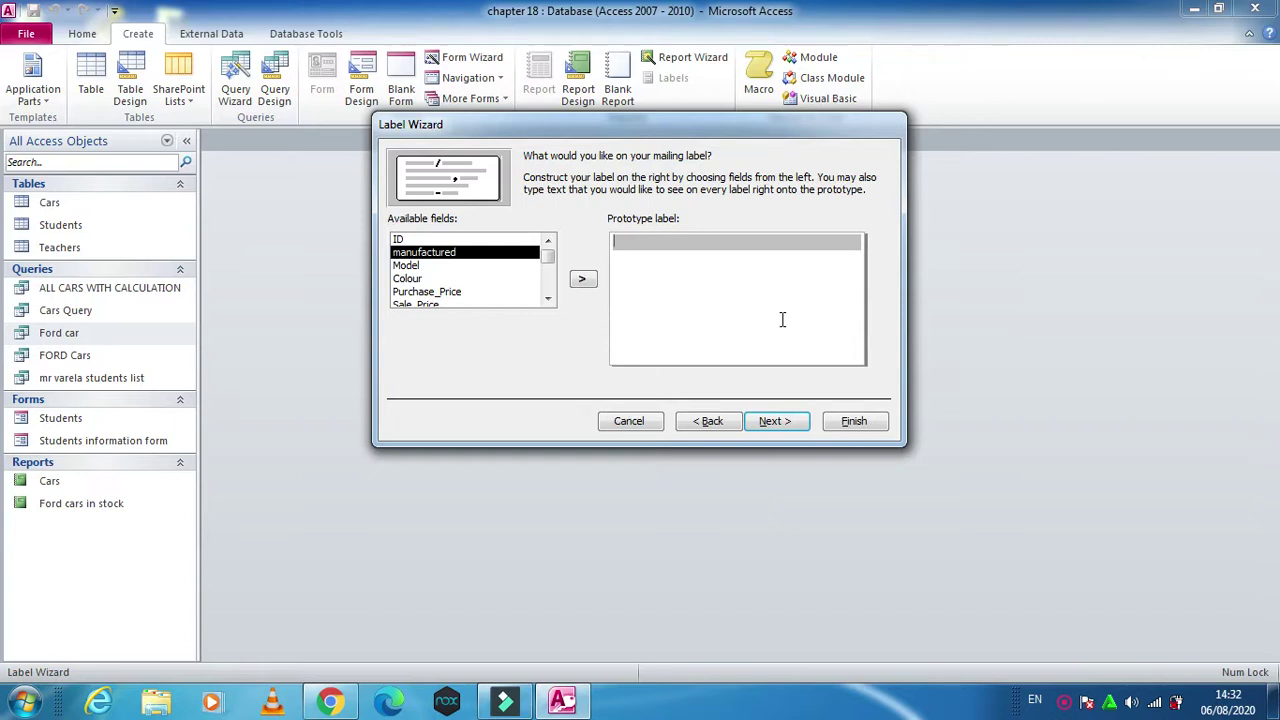
pyautogui.press('capslock')
pyautogui.write('F')
pyautogui.press('capslock')
pyautogui.write('o')
pyautogui.write('rd cars ')
pyautogui.write('in ')
pyautogui.write('stock')
pyautogui.press('Return')
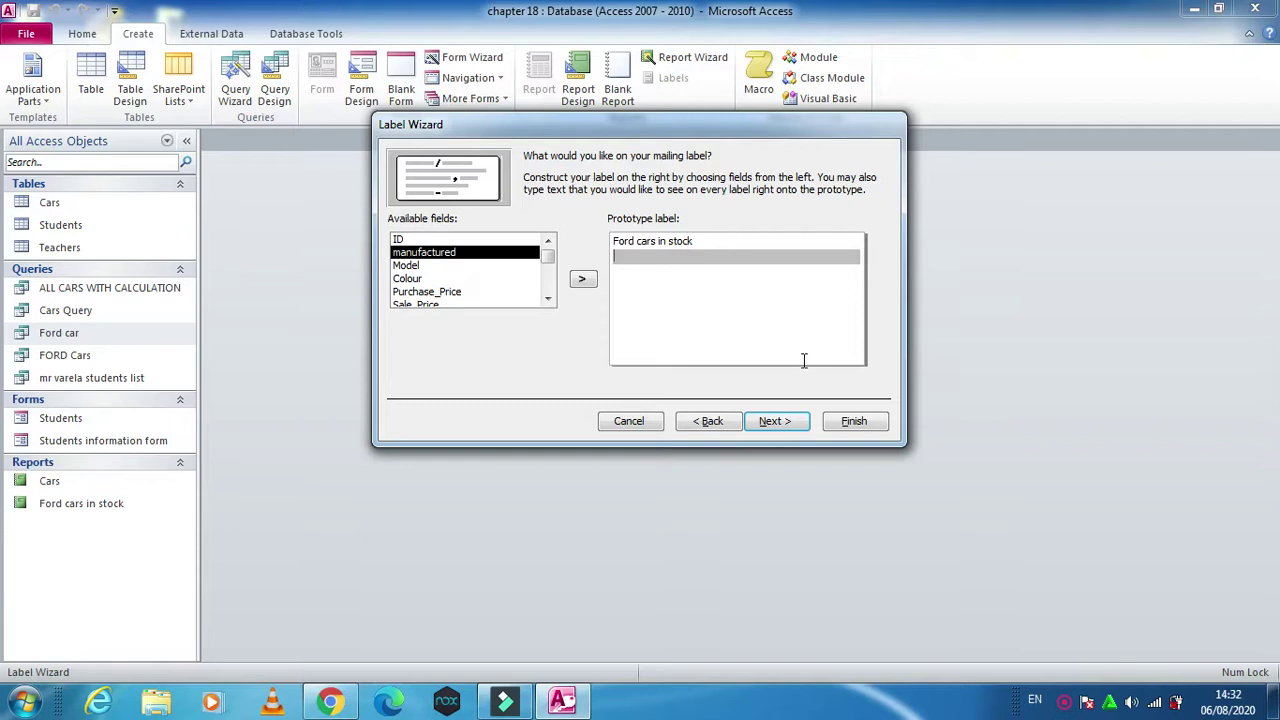
pyautogui.write('Make:')
pyautogui.click(583, 279)
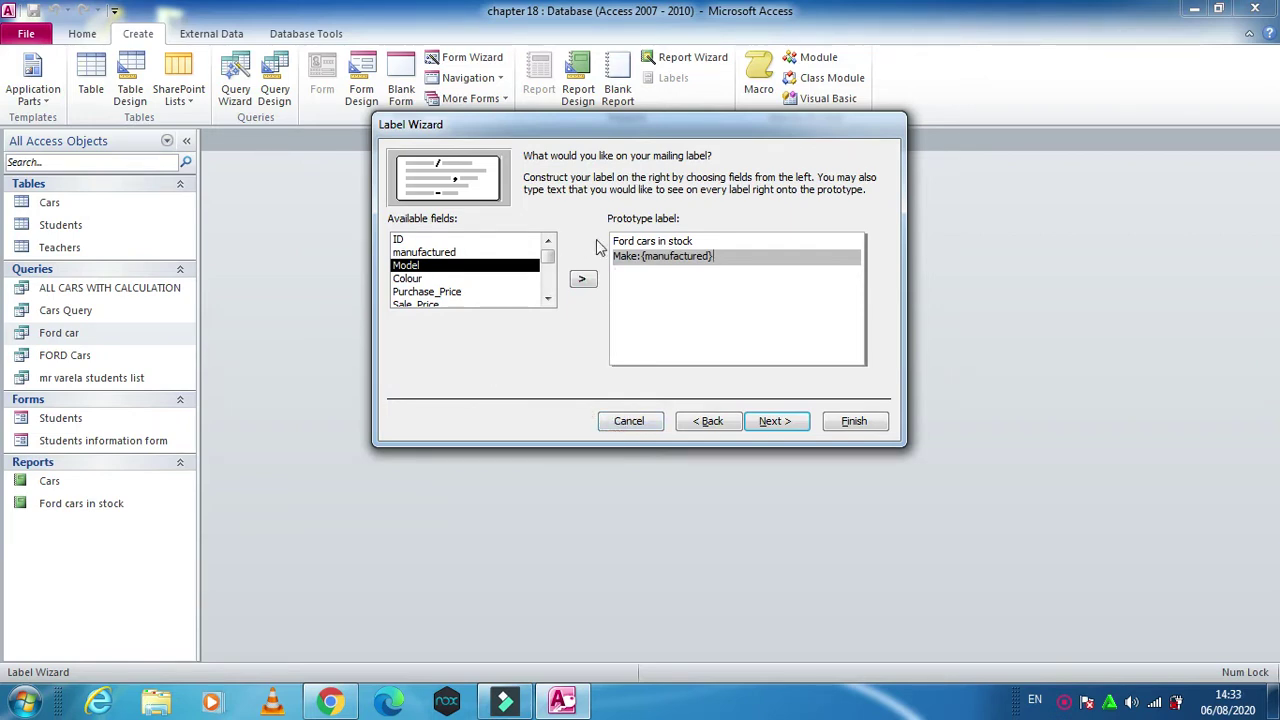
# Step: Rename the Make line to 'Manufacturer:' and add a 'Model:' line with the Model field
pyautogui.click(633, 255)
pyautogui.press('BackSpace')
pyautogui.press('BackSpace')
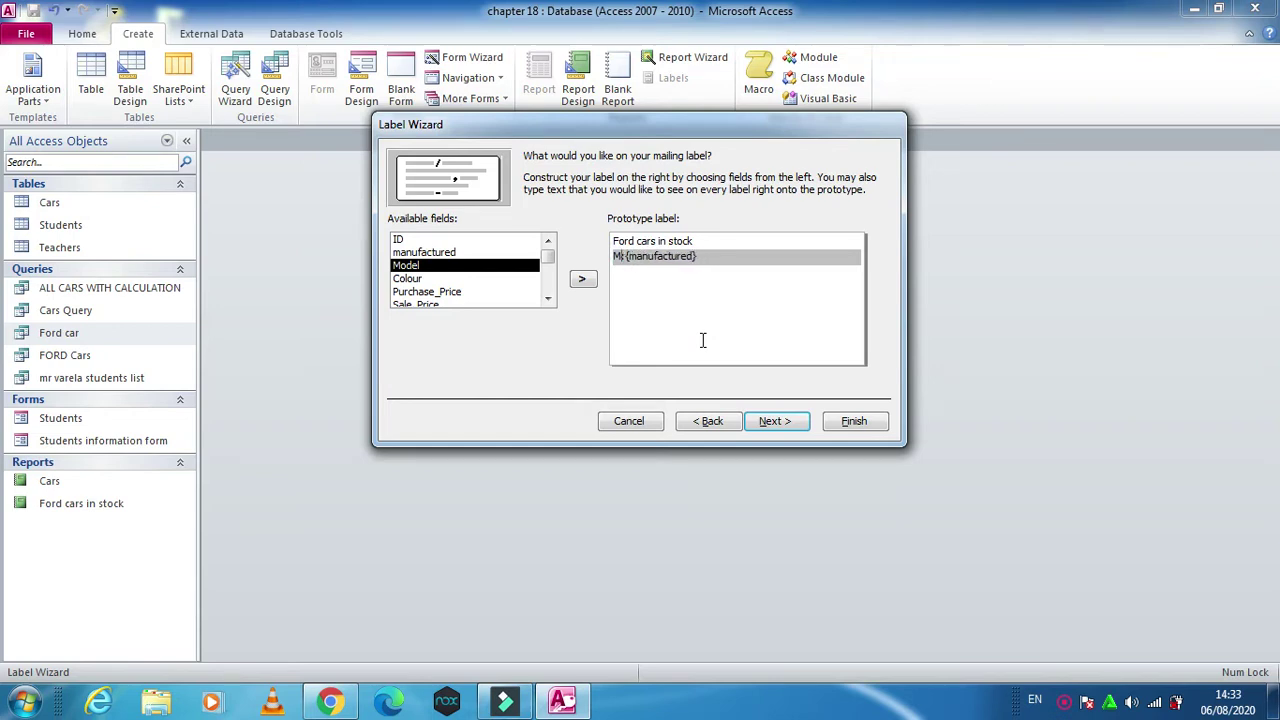
pyautogui.write('anu')
pyautogui.write('fac')
pyautogui.write('turer')
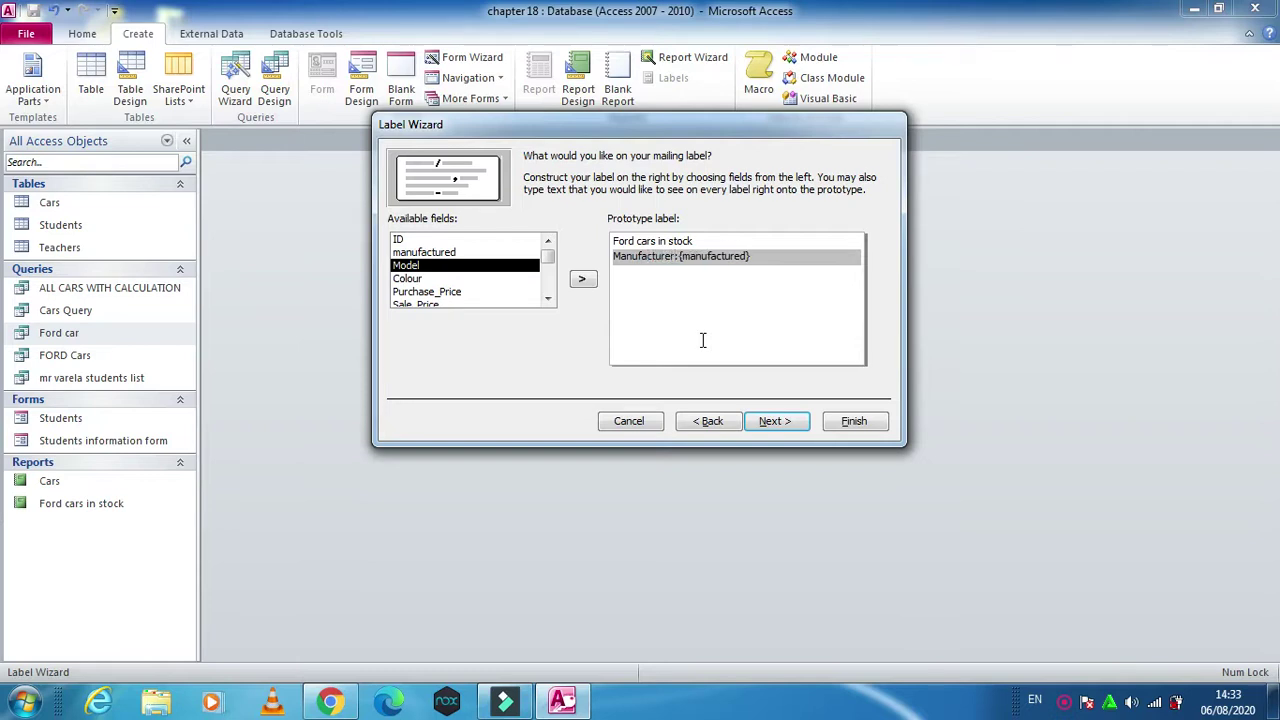
pyautogui.write(':')
pyautogui.click(775, 256)
pyautogui.press('Return')
pyautogui.write('Model')
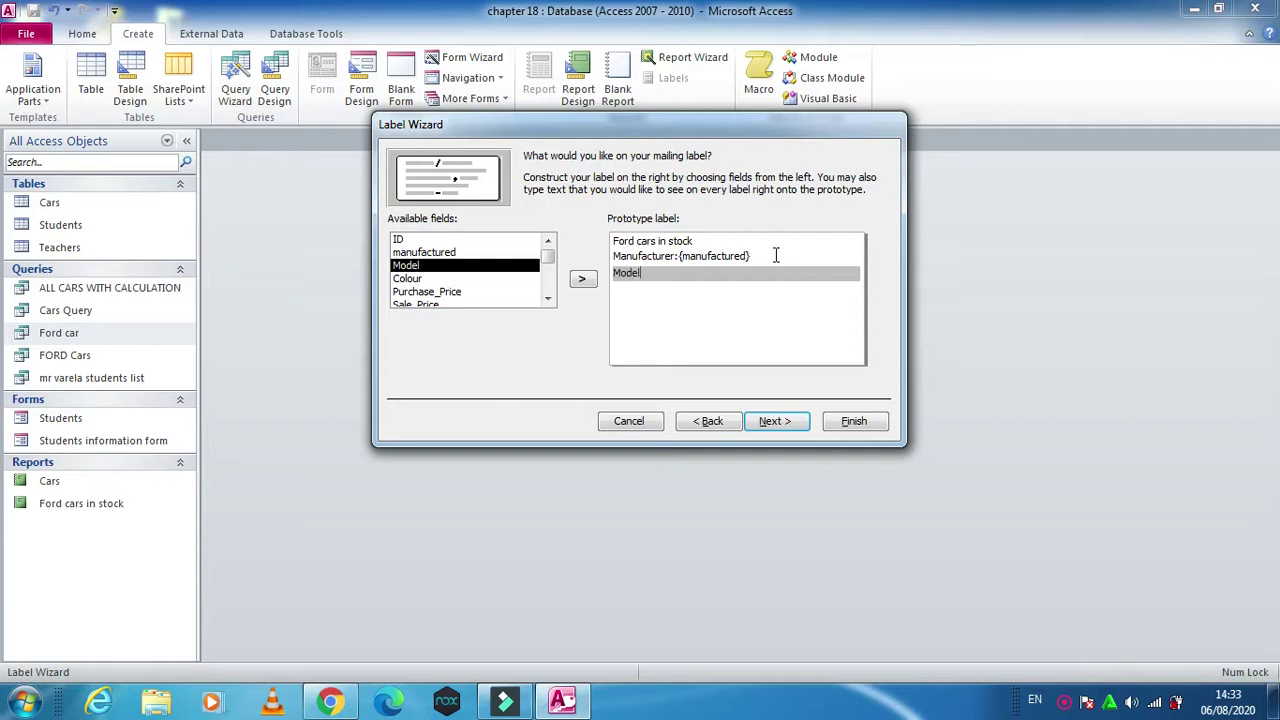
pyautogui.write(':')
pyautogui.click(583, 279)
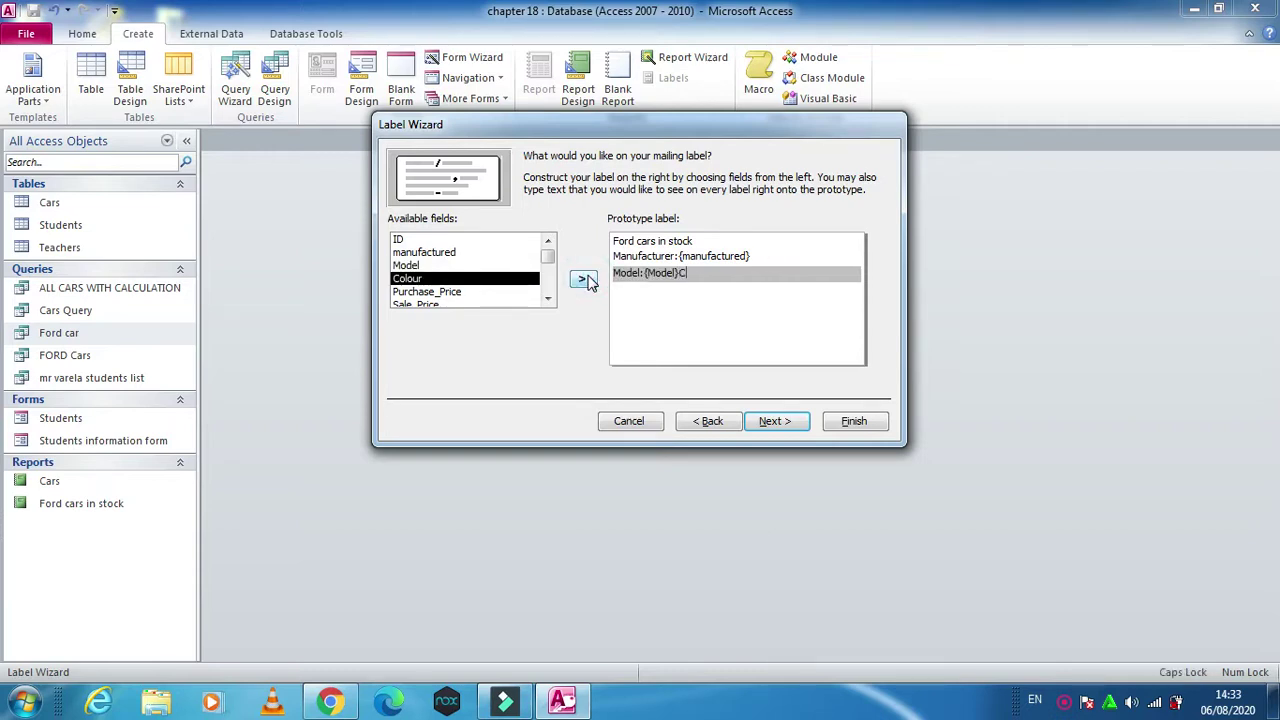
# Step: Add a 'Colour:' line holding the Colour field
pyautogui.write('Colour')
pyautogui.press('BackSpace')
pyautogui.press('BackSpace')
pyautogui.press('BackSpace')
pyautogui.press('BackSpace')
pyautogui.press('BackSpace')
pyautogui.press('BackSpace')
pyautogui.press('Return')
pyautogui.press('capslock')
pyautogui.write('C')
pyautogui.press('capslock')
pyautogui.write('olour:')
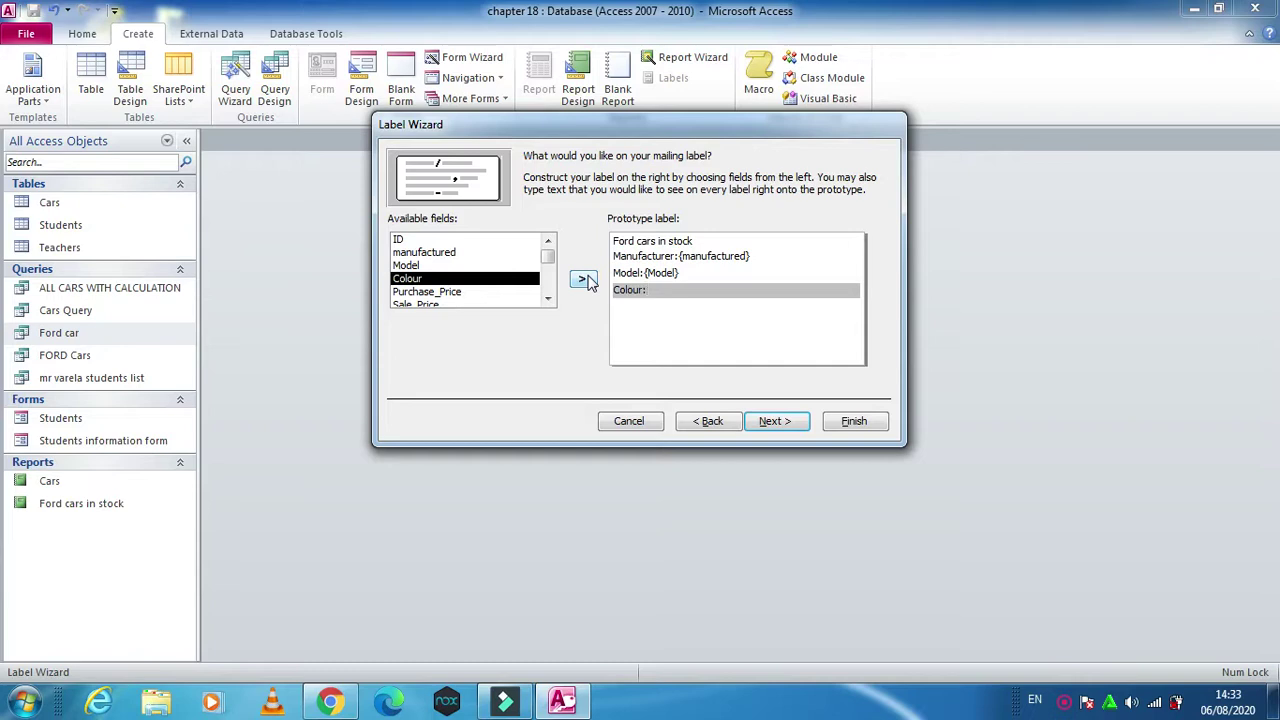
pyautogui.click(583, 279)
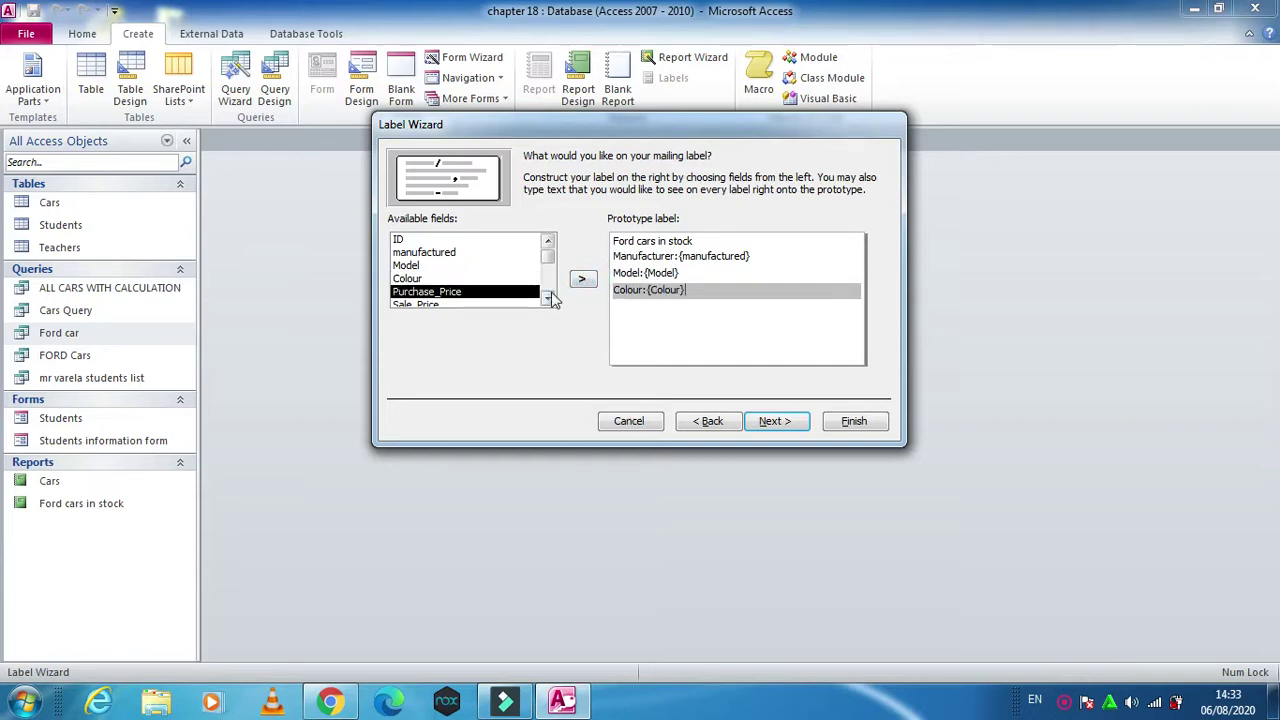
pyautogui.click(548, 298)
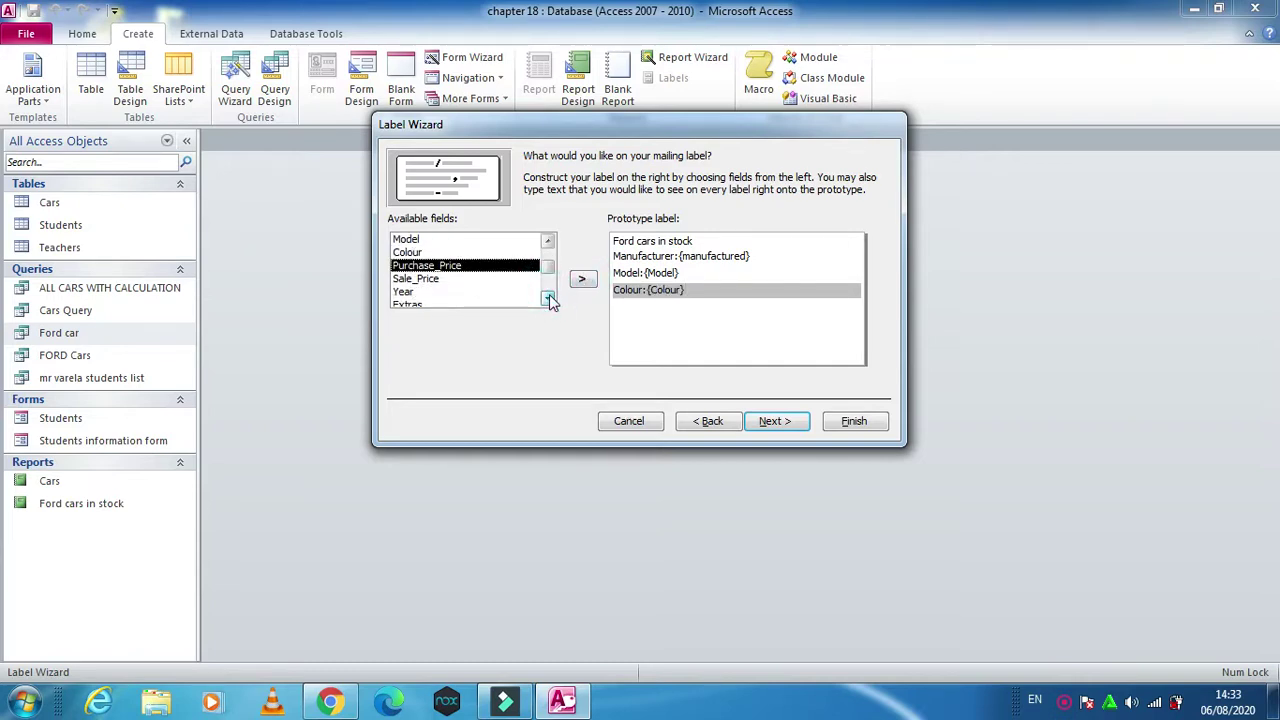
pyautogui.press('Return')
# Step: Return to the prototype and add a 'Sales price:' line with the Sale_Price field
pyautogui.click(707, 421)
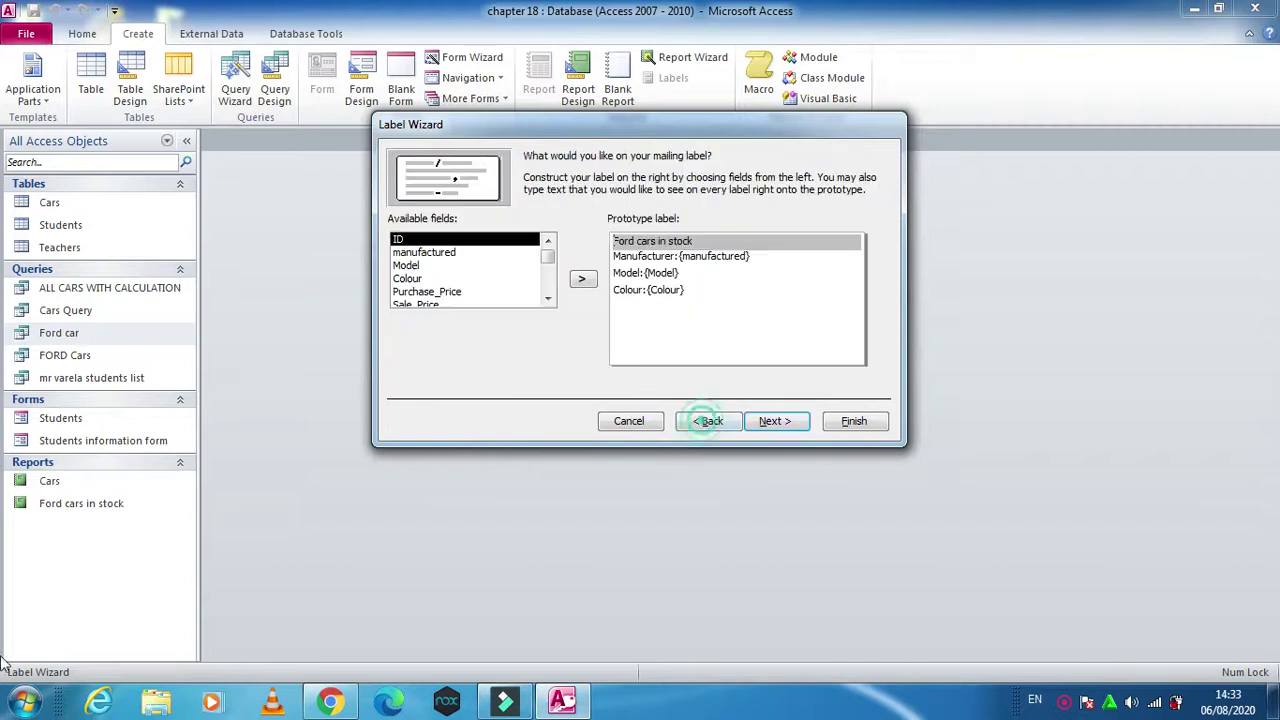
pyautogui.click(700, 288)
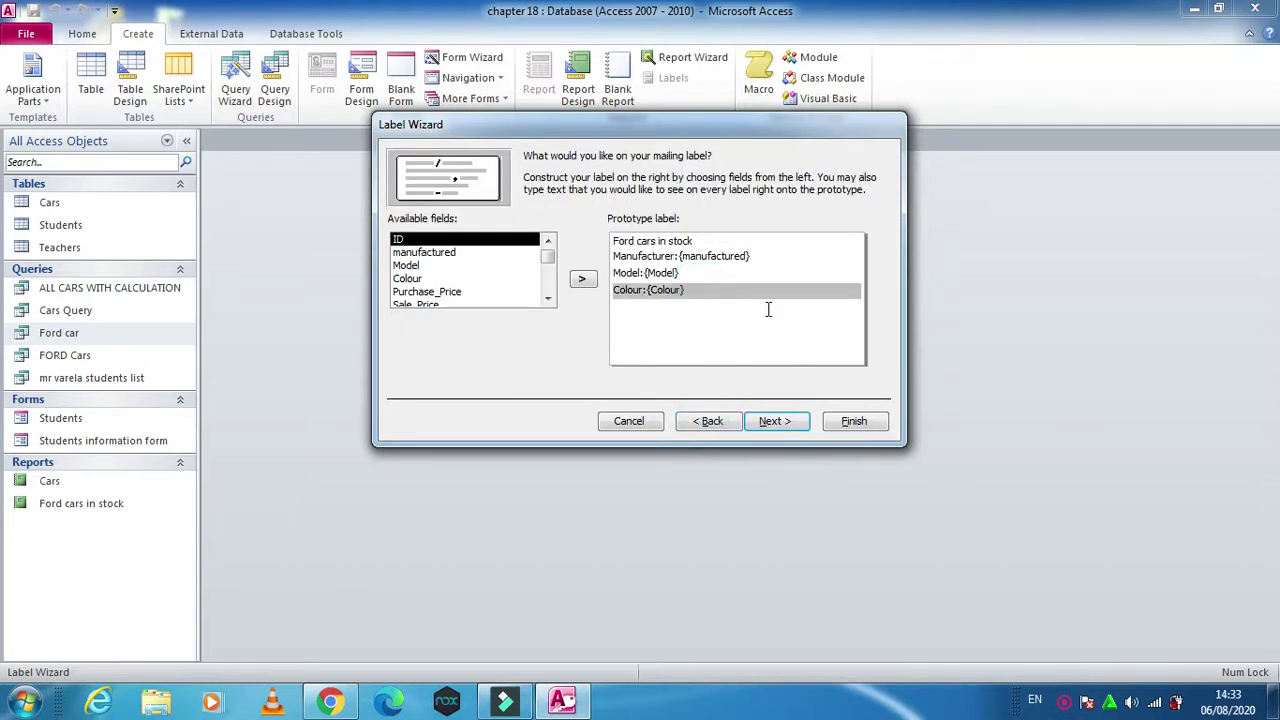
pyautogui.click(768, 307)
pyautogui.press('capslock')
pyautogui.write('S')
pyautogui.press('capslock')
pyautogui.write('ale')
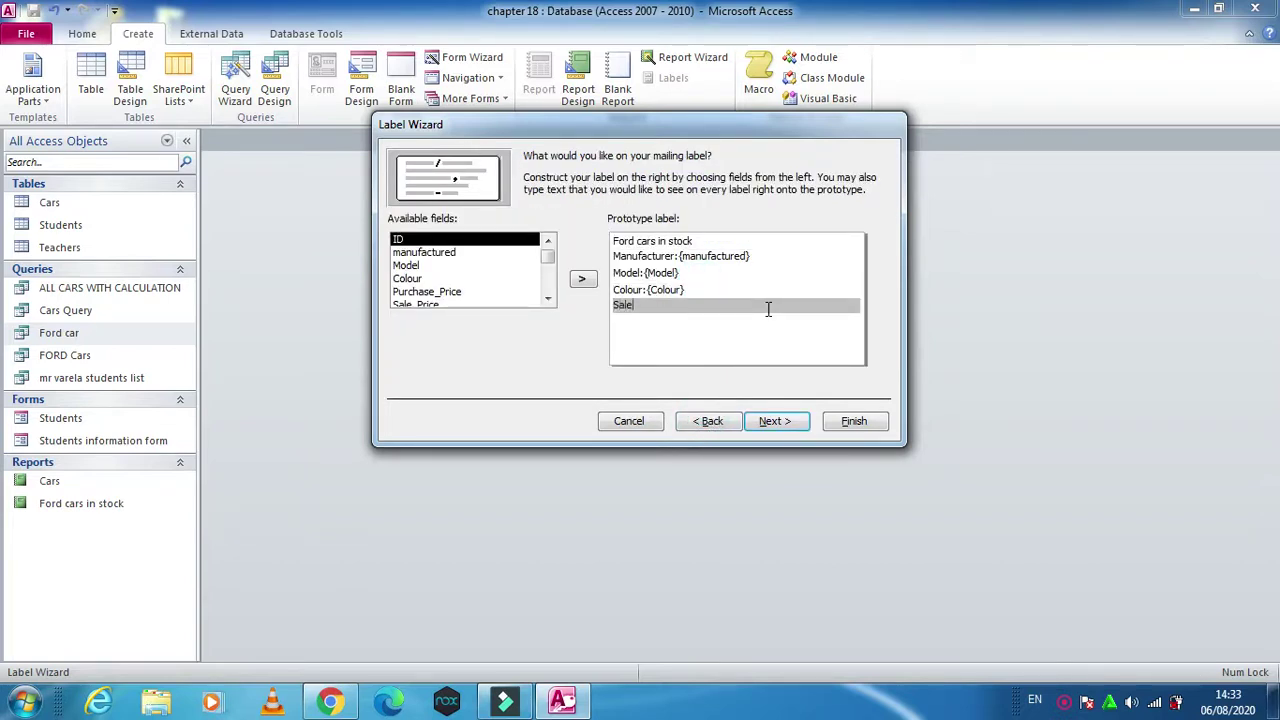
pyautogui.write('s pri')
pyautogui.write('ce:')
pyautogui.click(452, 300)
pyautogui.click(582, 279)
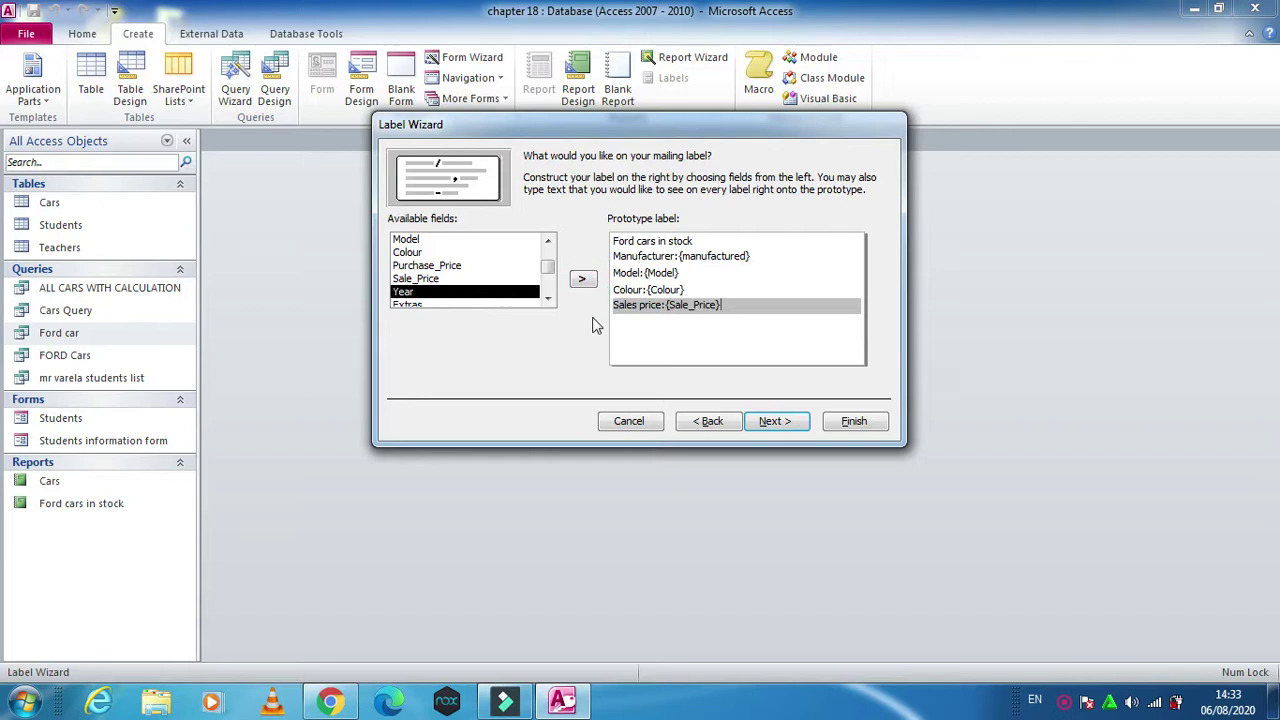
pyautogui.click(547, 299)
pyautogui.click(547, 300)
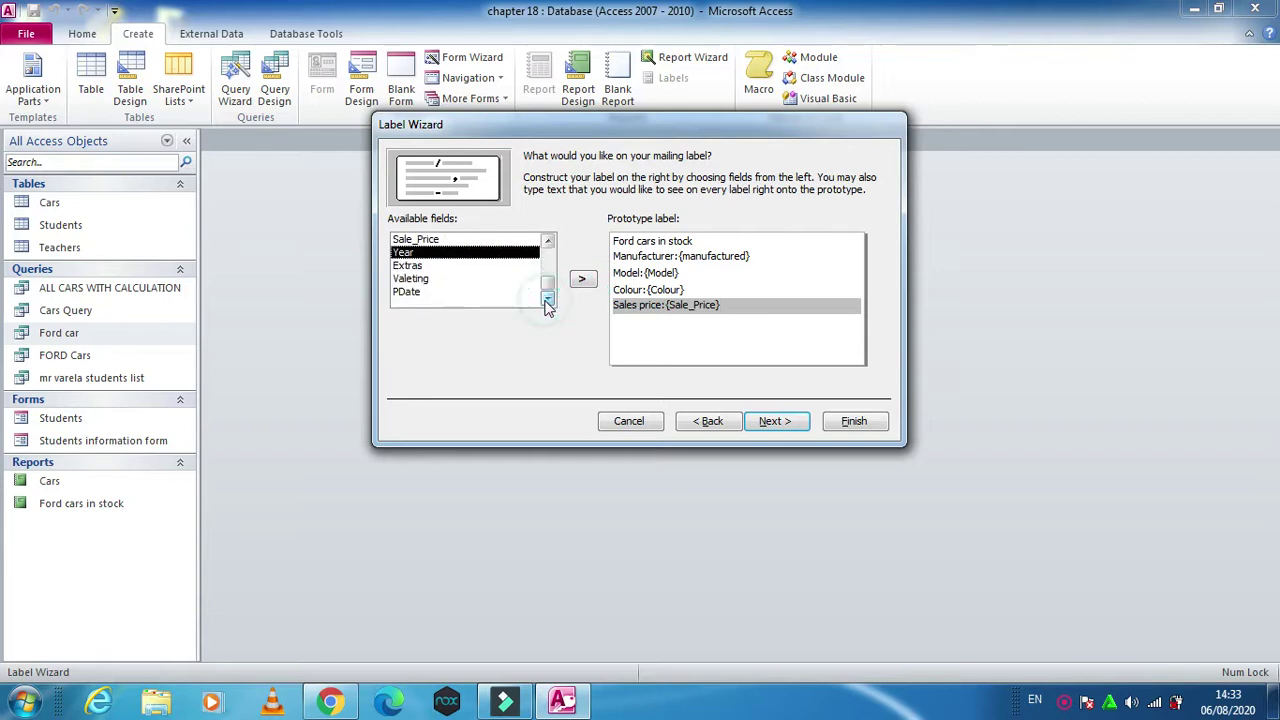
# Step: Add a 'Service:' line with the Valeting field and begin the credit line below it
pyautogui.click(450, 279)
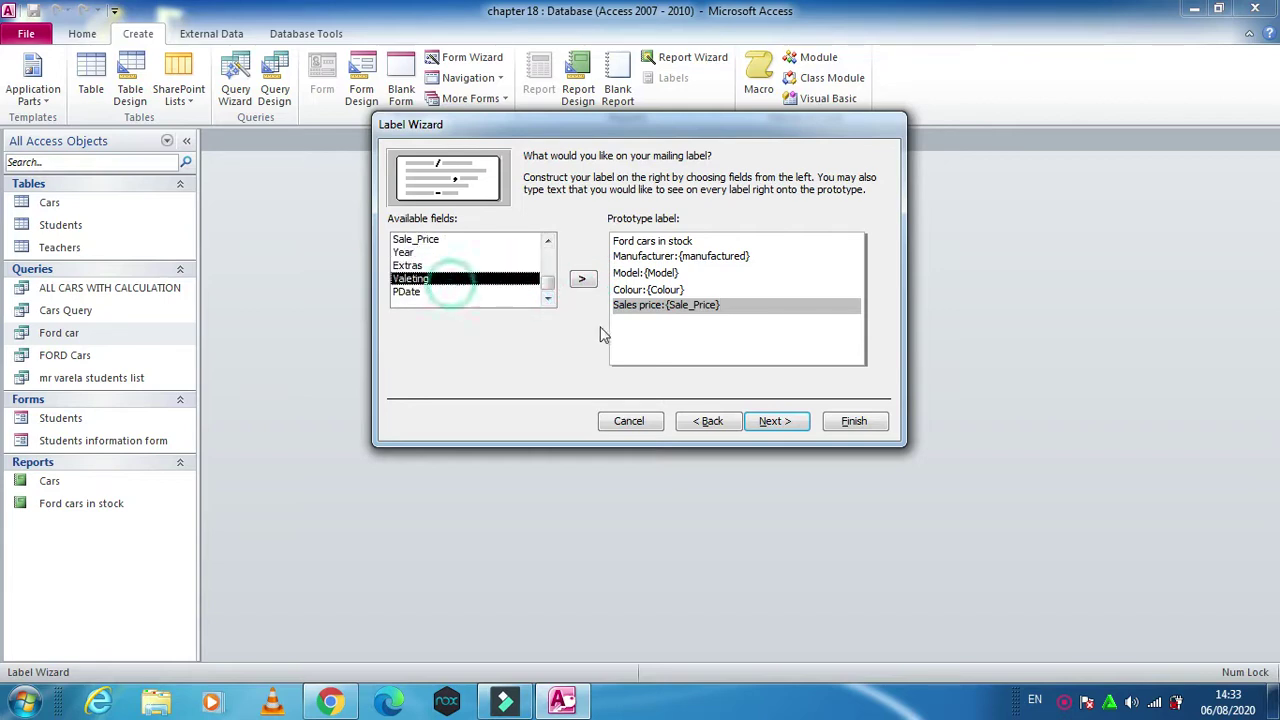
pyautogui.click(744, 305)
pyautogui.press('Return')
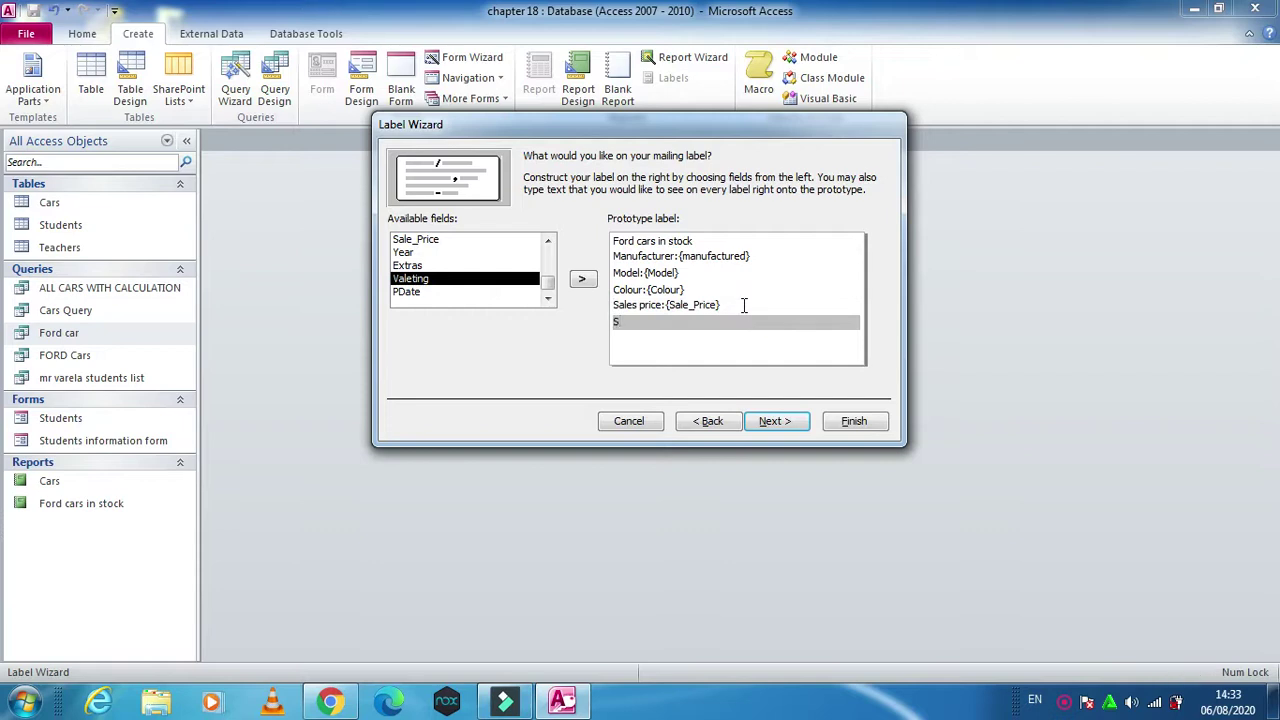
pyautogui.write('Service')
pyautogui.write(':')
pyautogui.click(582, 280)
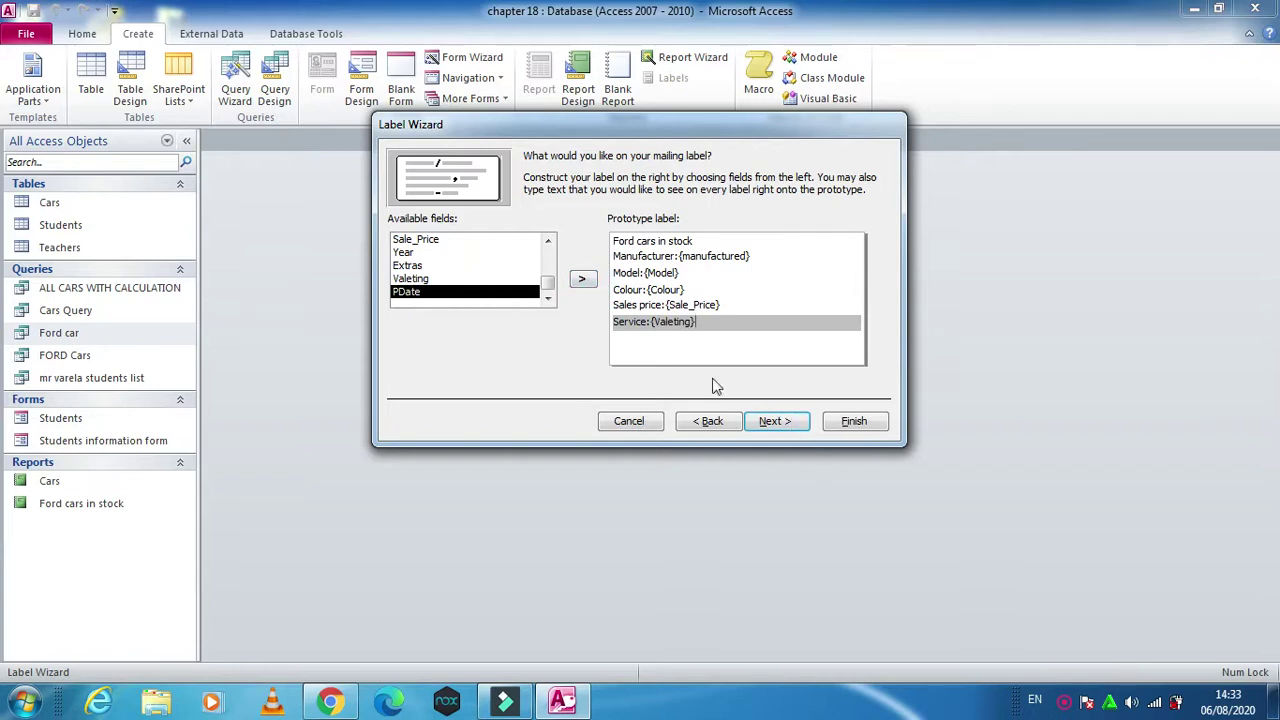
pyautogui.click(708, 345)
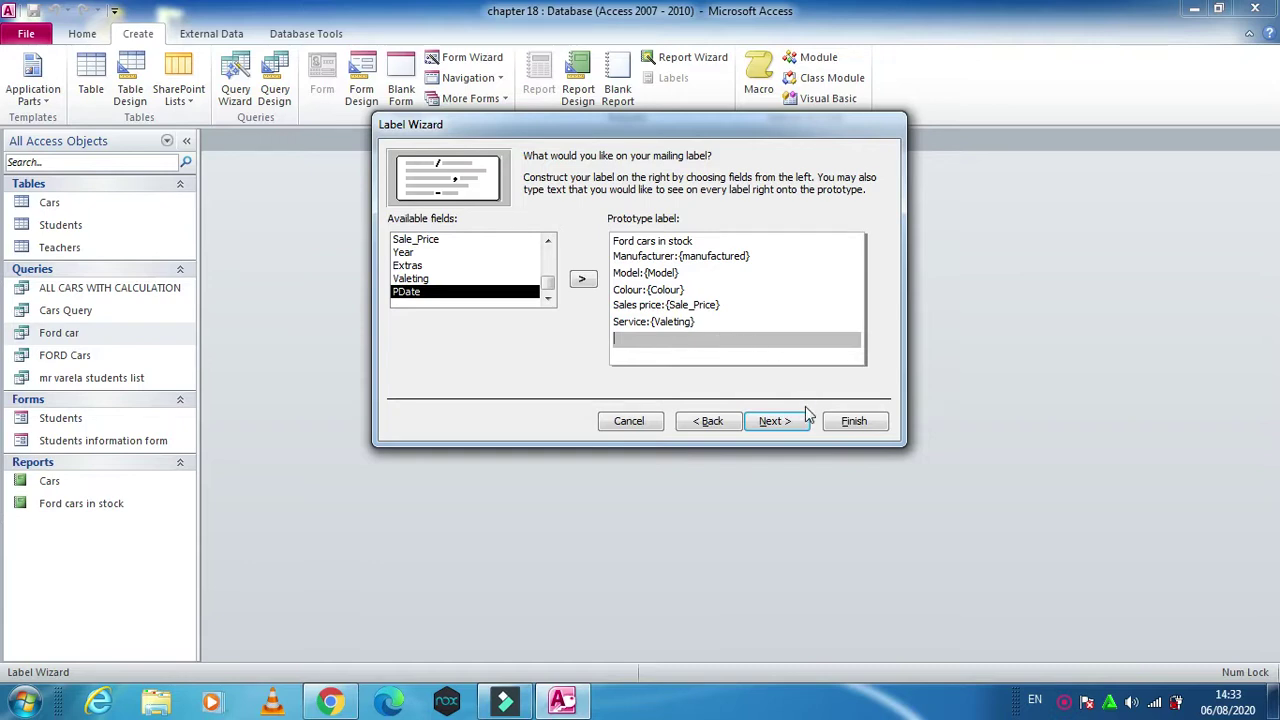
pyautogui.write('Re')
# Step: Sort the labels by manufactured, keep the name 'Labels Ford car' and finish the wizard
pyautogui.click(789, 423)
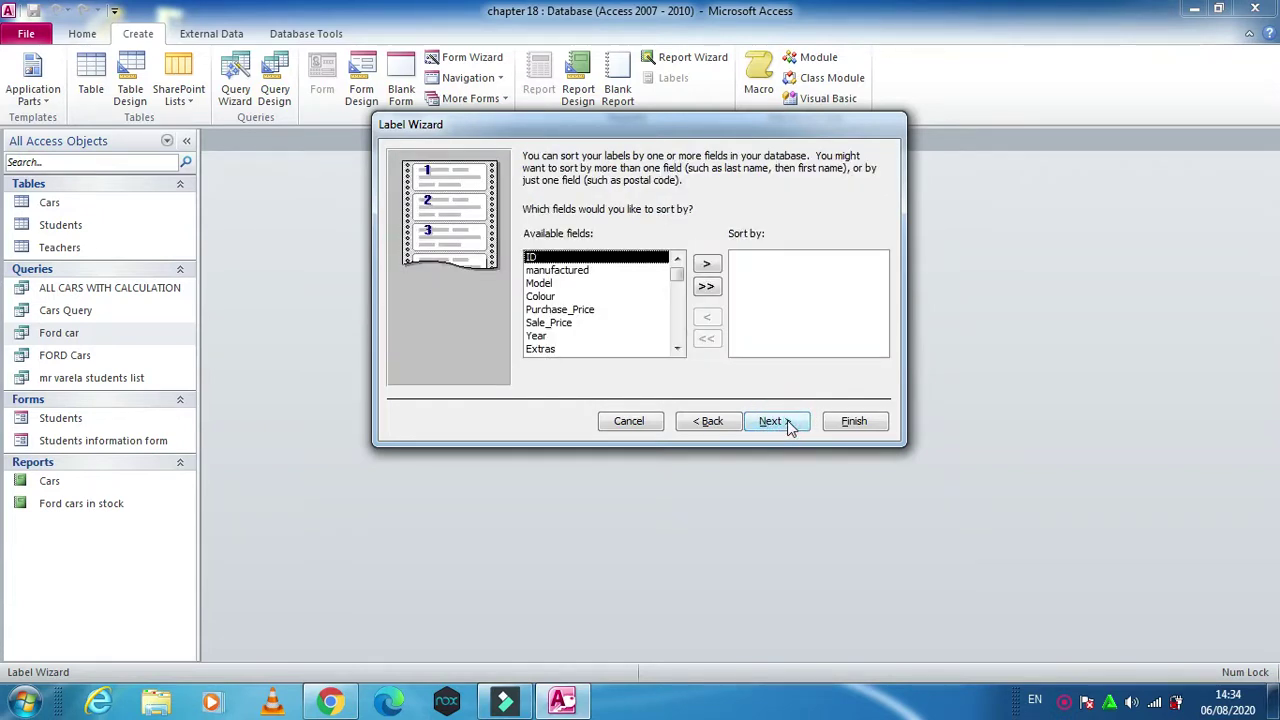
pyautogui.click(566, 271)
pyautogui.click(706, 264)
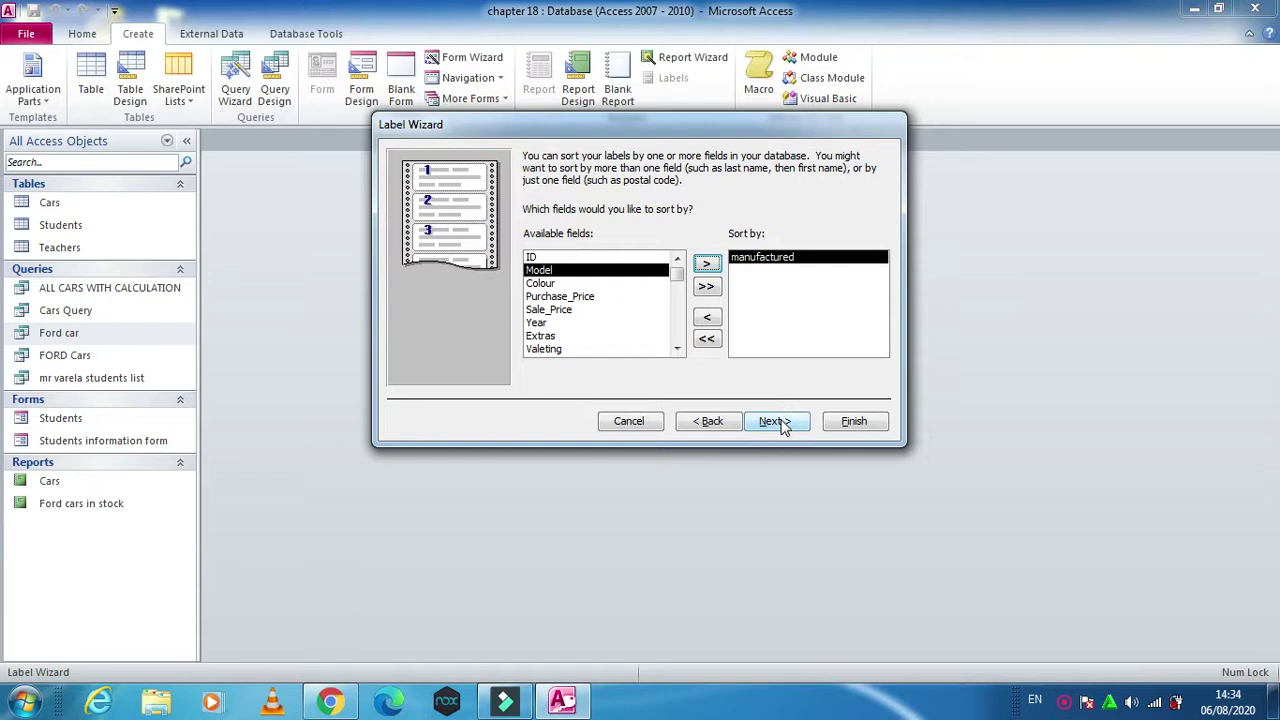
pyautogui.click(780, 422)
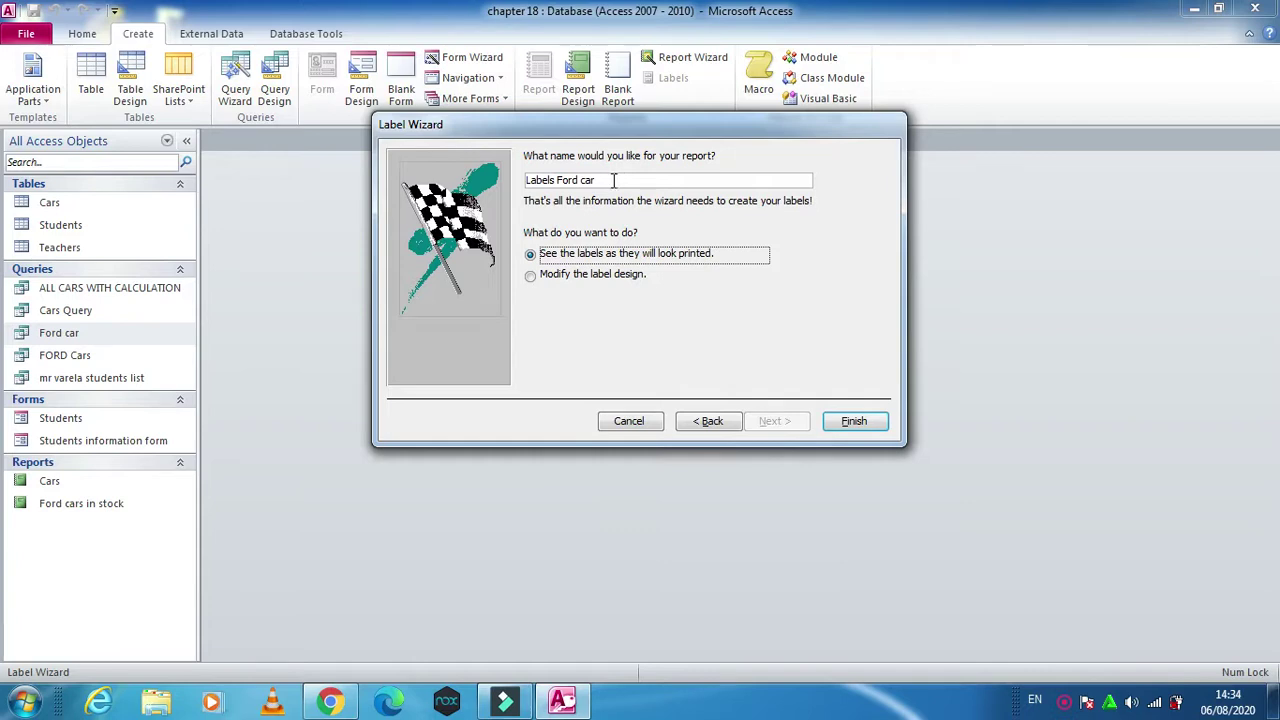
pyautogui.click(848, 424)
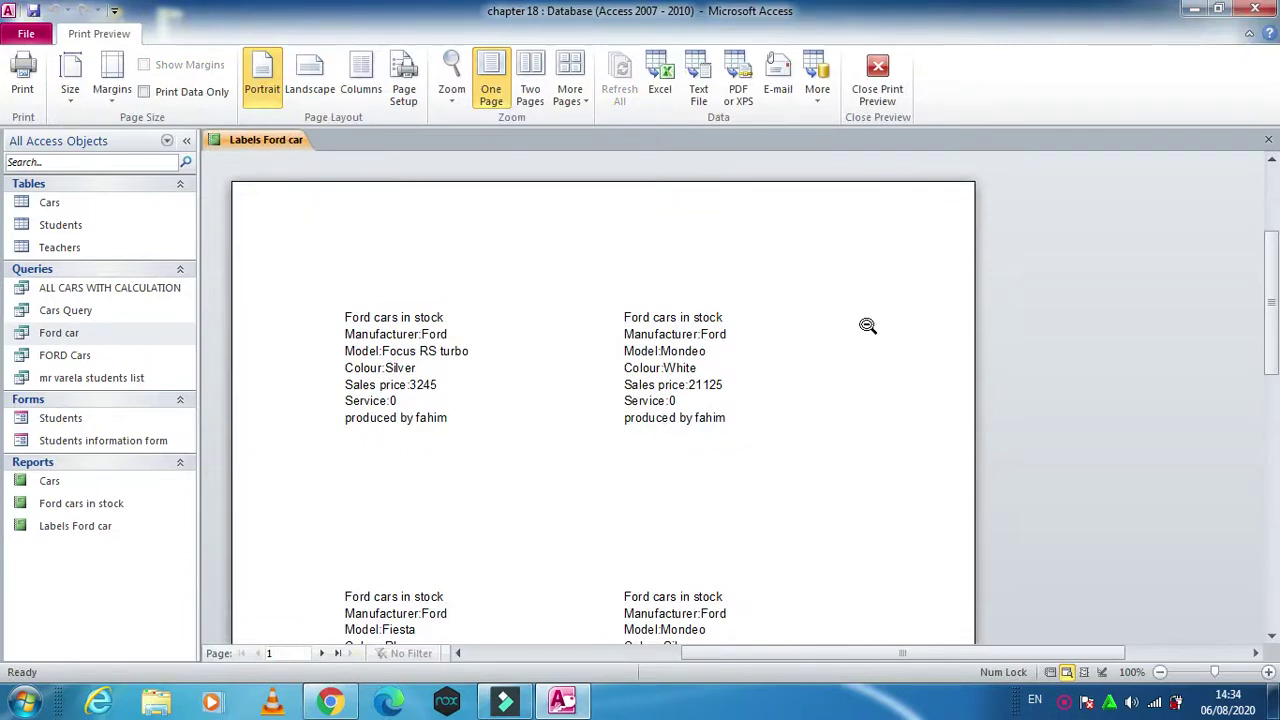
# Step: Scroll through the Labels Ford car preview to check the Fiesta, Galaxy and Mondeo labels
pyautogui.scroll(-3, 803, 357)
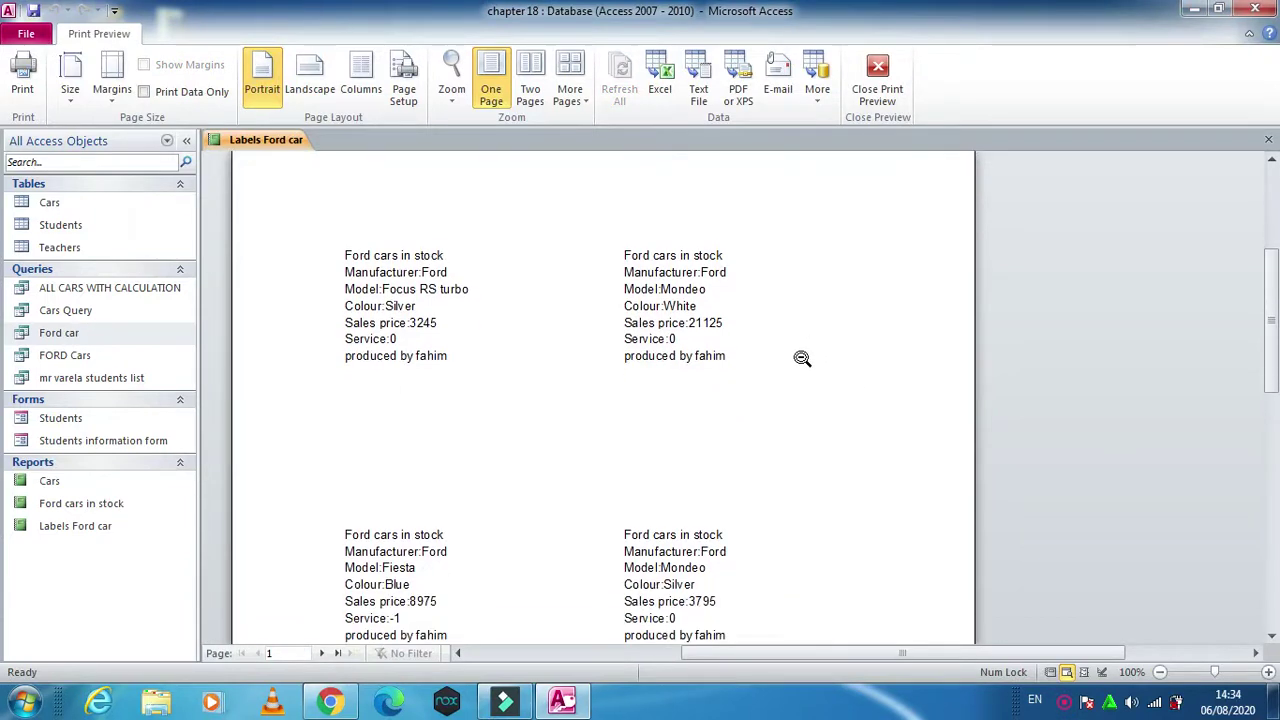
pyautogui.scroll(-2, 802, 358)
pyautogui.scroll(-1, 802, 358)
pyautogui.scroll(-3, 801, 360)
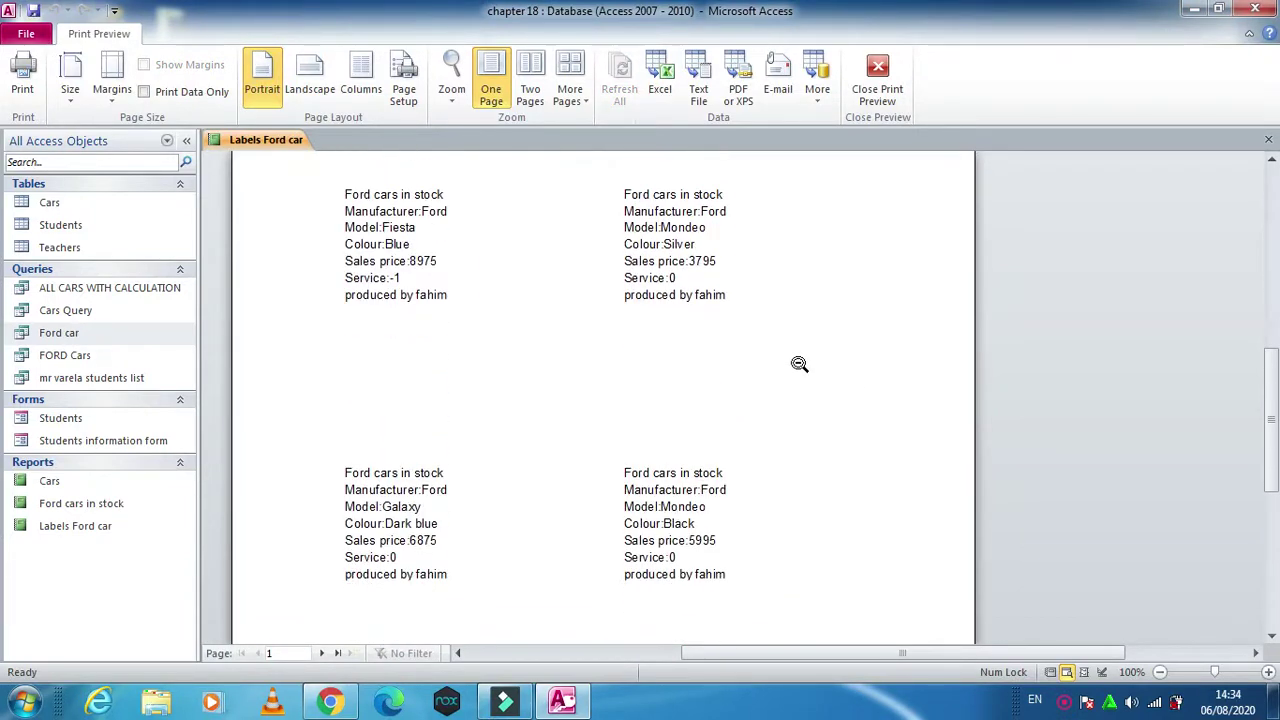
pyautogui.scroll(-2, 799, 364)
pyautogui.scroll(-2, 799, 364)
pyautogui.scroll(3, 800, 366)
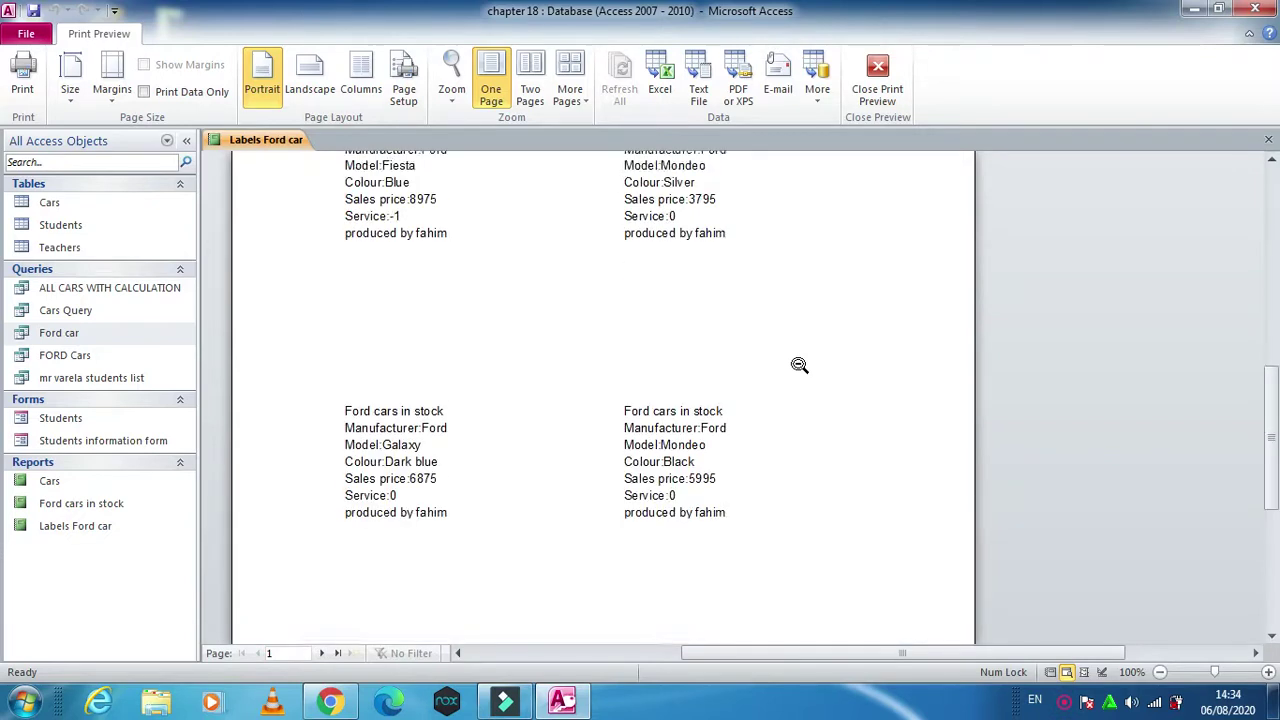
pyautogui.scroll(2, 800, 367)
pyautogui.scroll(3, 800, 367)
pyautogui.scroll(2, 800, 367)
pyautogui.scroll(1, 800, 367)
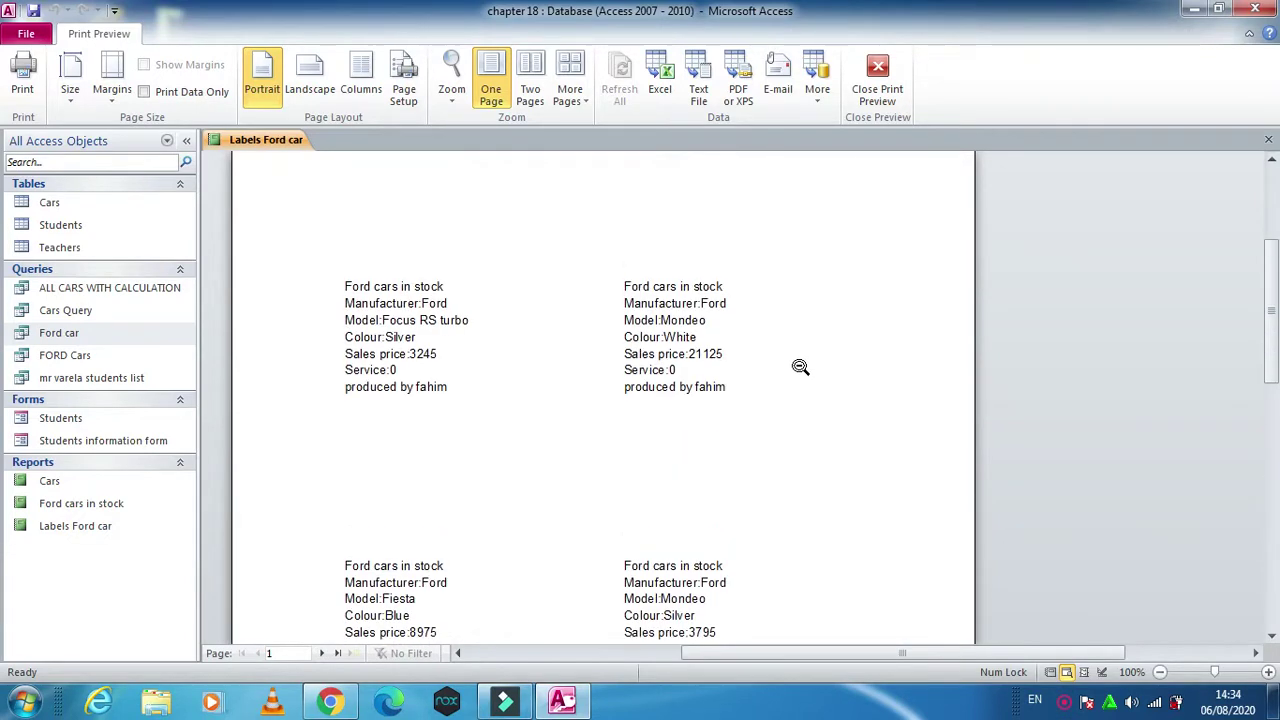
pyautogui.scroll(1, 800, 367)
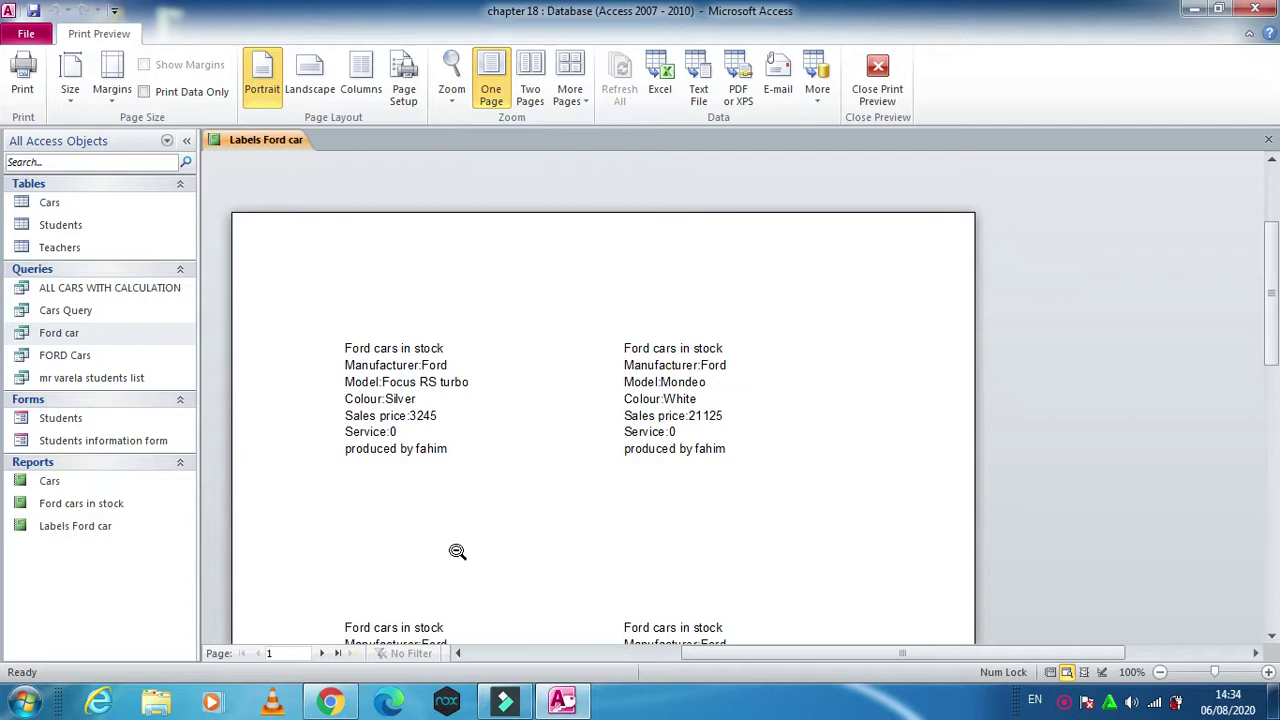
# Step: Switch the report to Design View, shorten the Detail area and shift the field lines down
pyautogui.rightClick(237, 141)
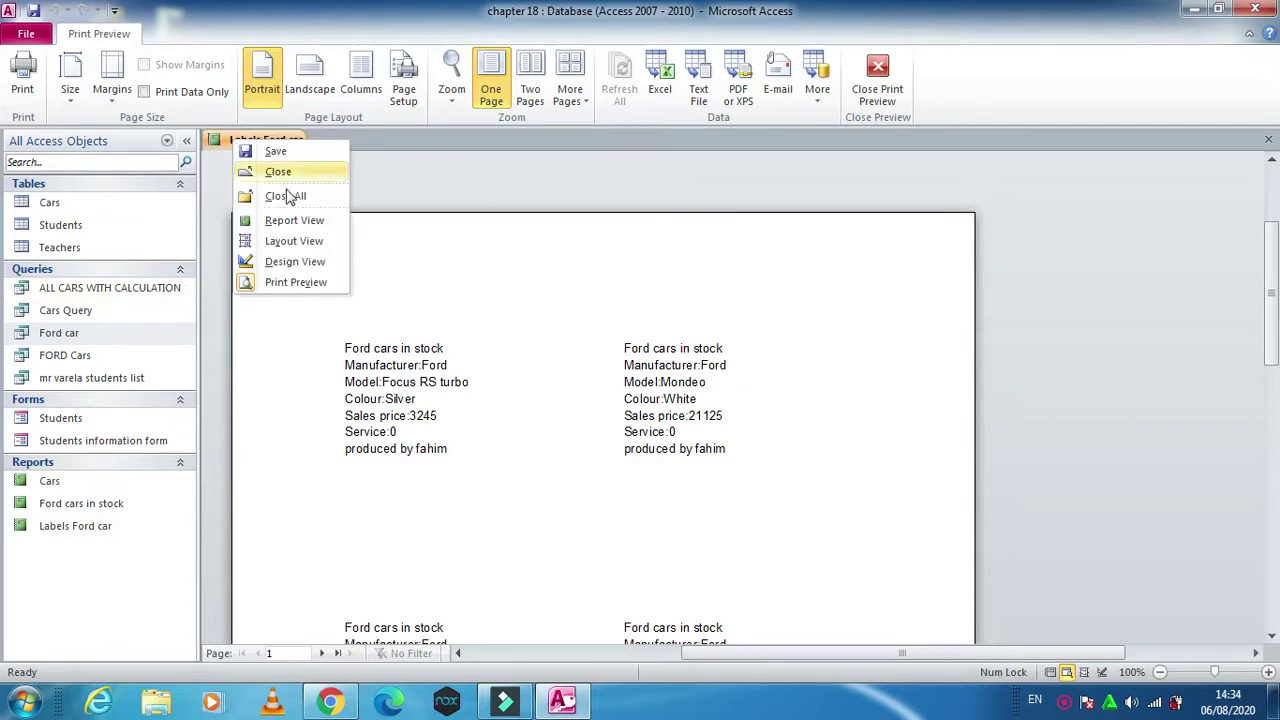
pyautogui.click(298, 262)
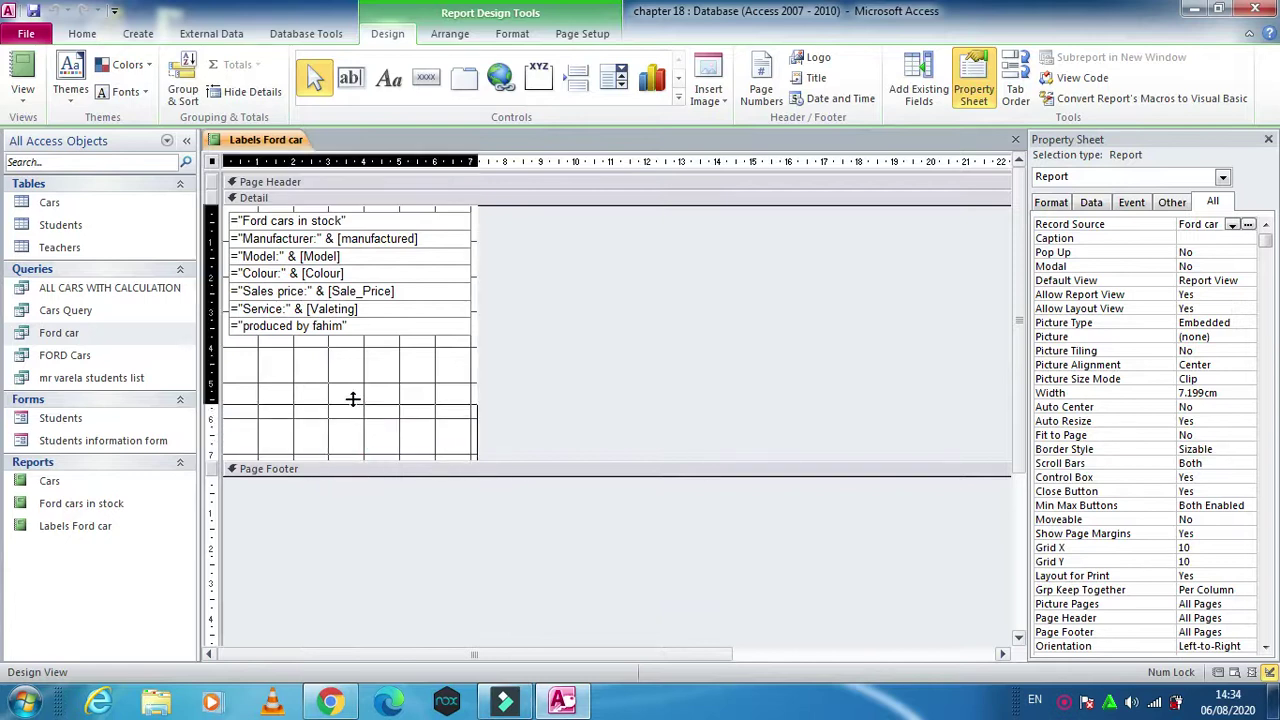
pyautogui.moveTo(349, 462); pyautogui.dragTo(388, 236)
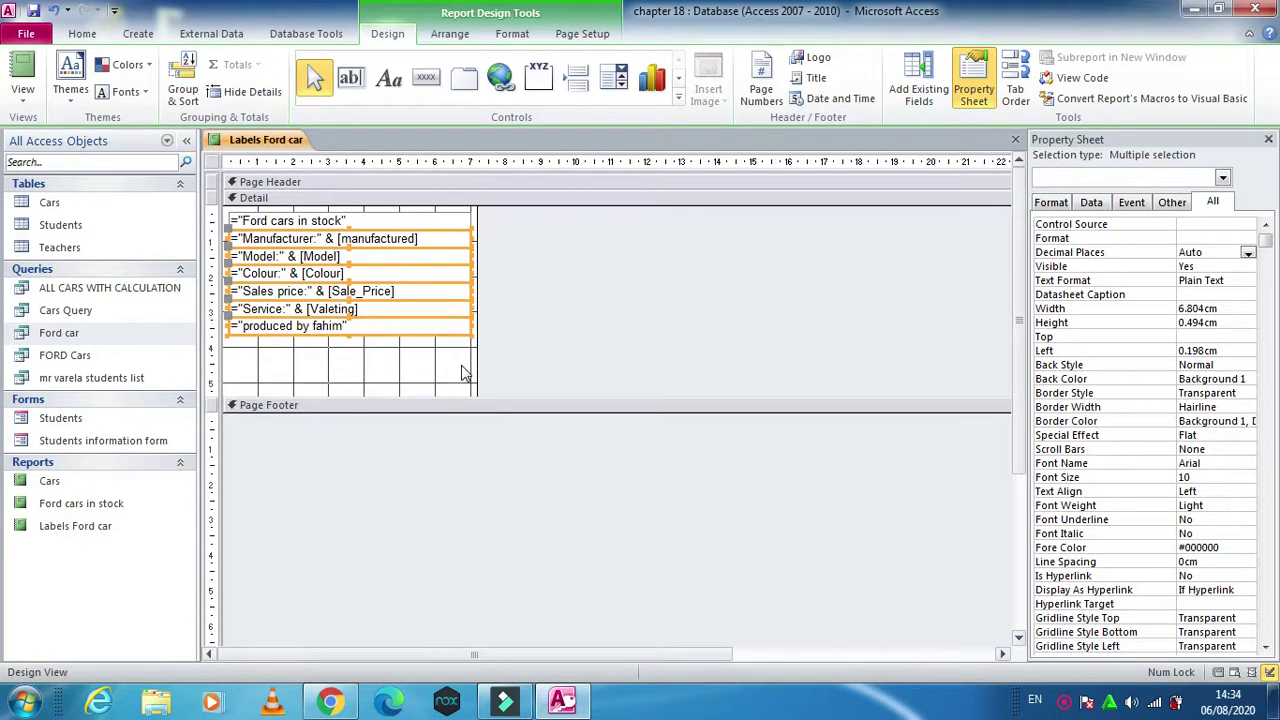
pyautogui.press('Down')
pyautogui.press('Down')
pyautogui.press('Down')
pyautogui.press('Down')
pyautogui.press('Down')
pyautogui.press('Down')
pyautogui.press('Down')
pyautogui.press('Down')
pyautogui.press('Down')
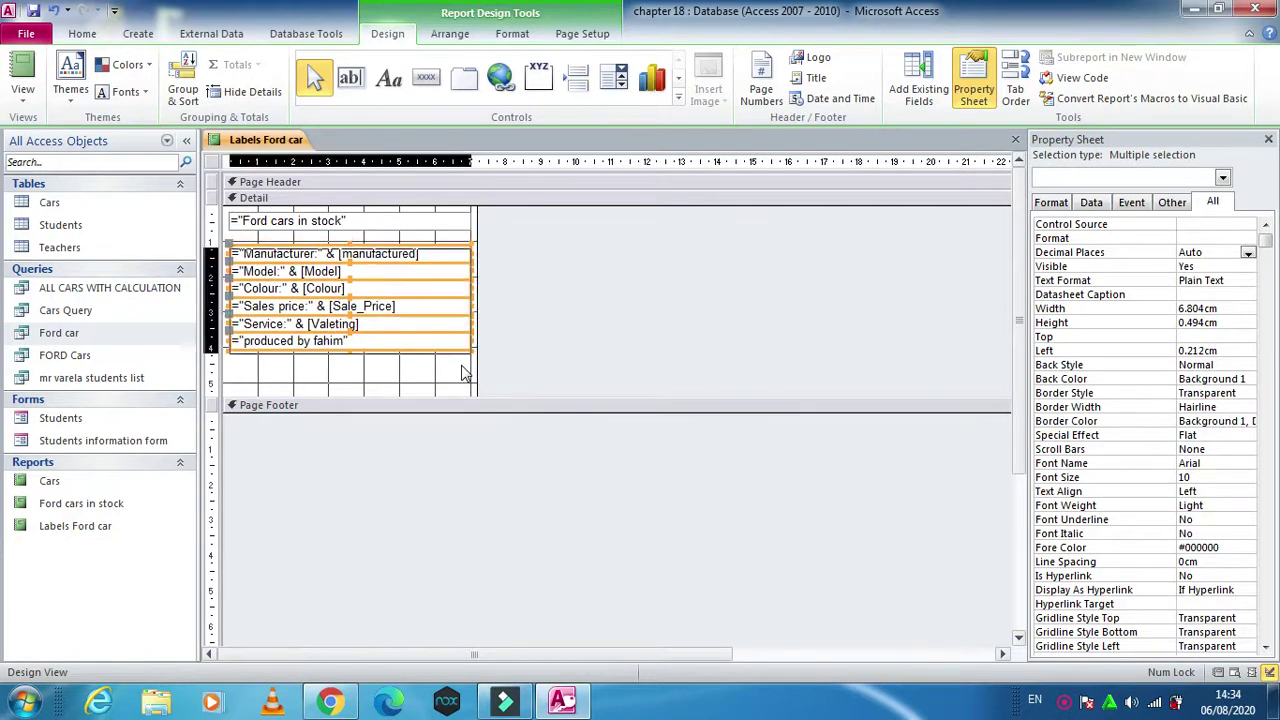
pyautogui.press('Down')
pyautogui.press('Down')
pyautogui.press('Down')
pyautogui.press('Down')
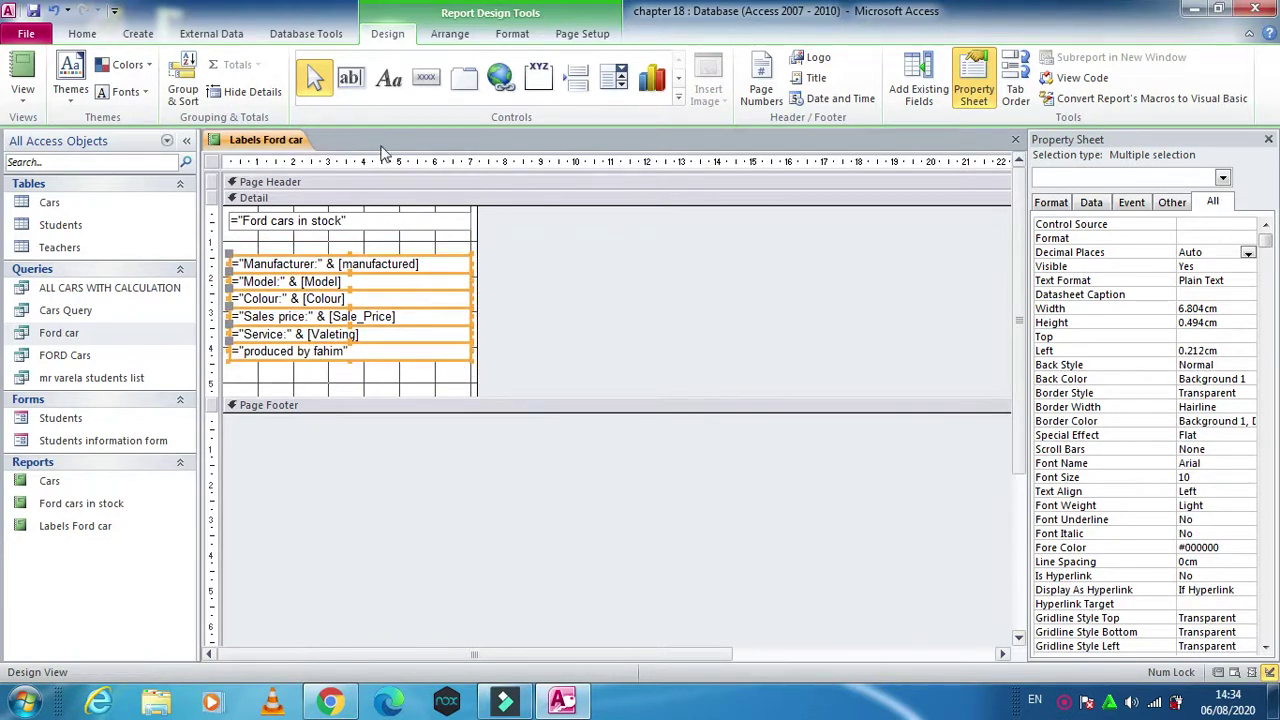
pyautogui.click(373, 224)
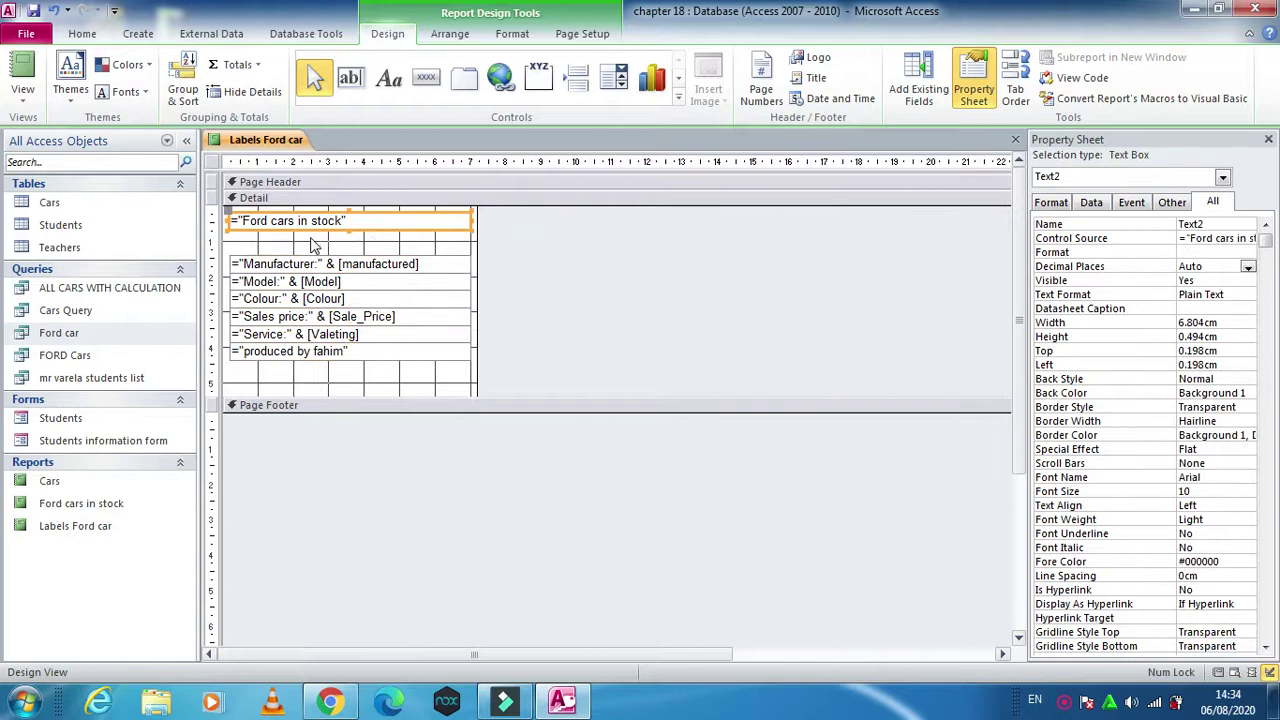
# Step: Format the 'Ford cars in stock' heading as 14-point bold italic red
pyautogui.click(85, 33)
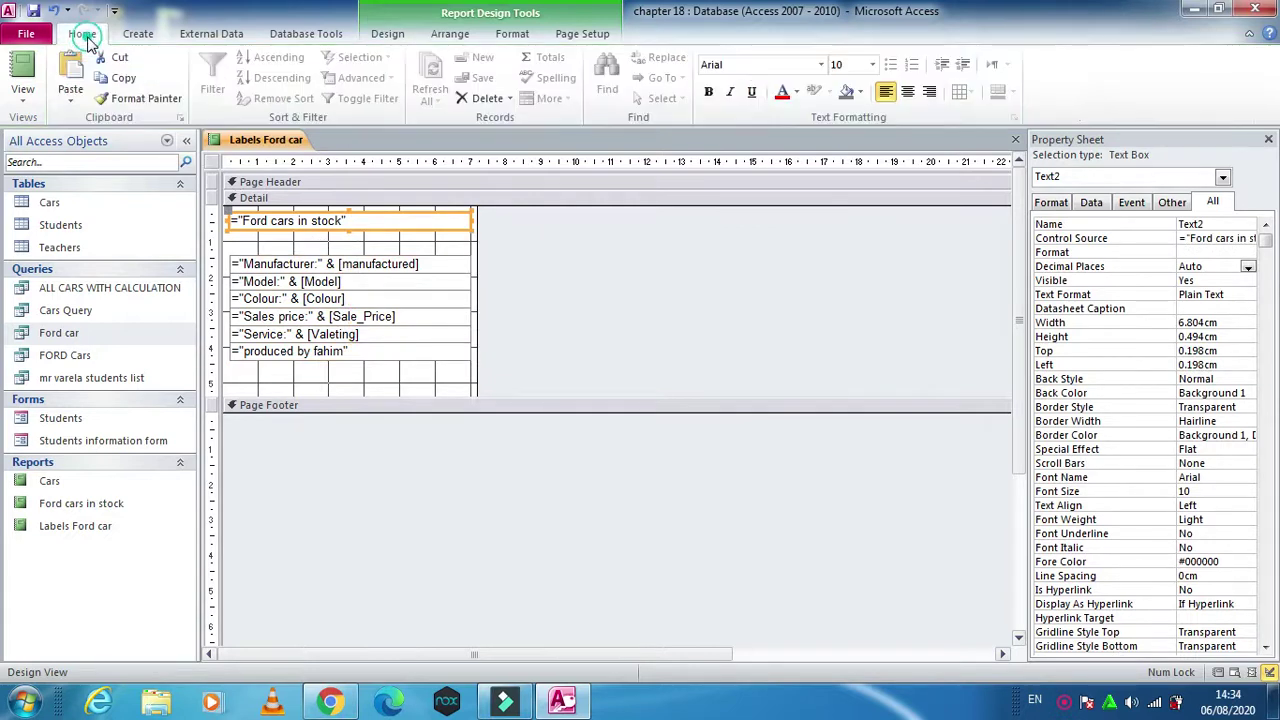
pyautogui.click(873, 65)
pyautogui.click(840, 165)
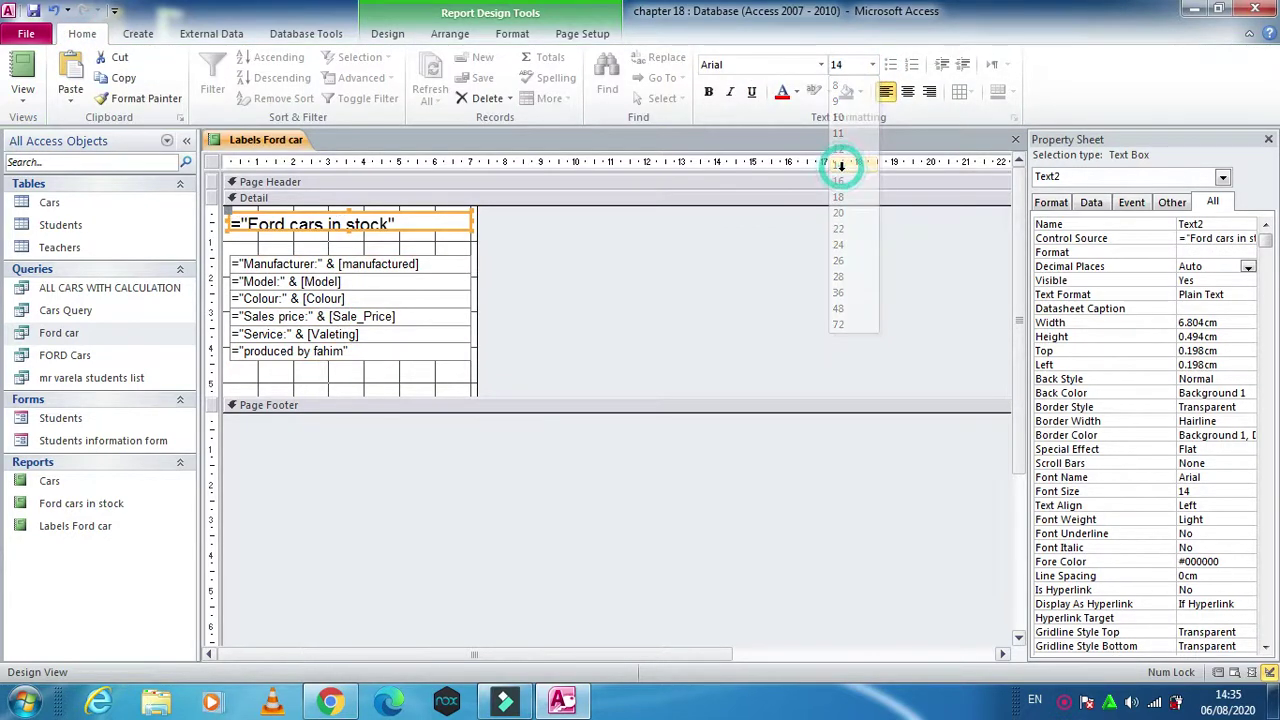
pyautogui.click(708, 92)
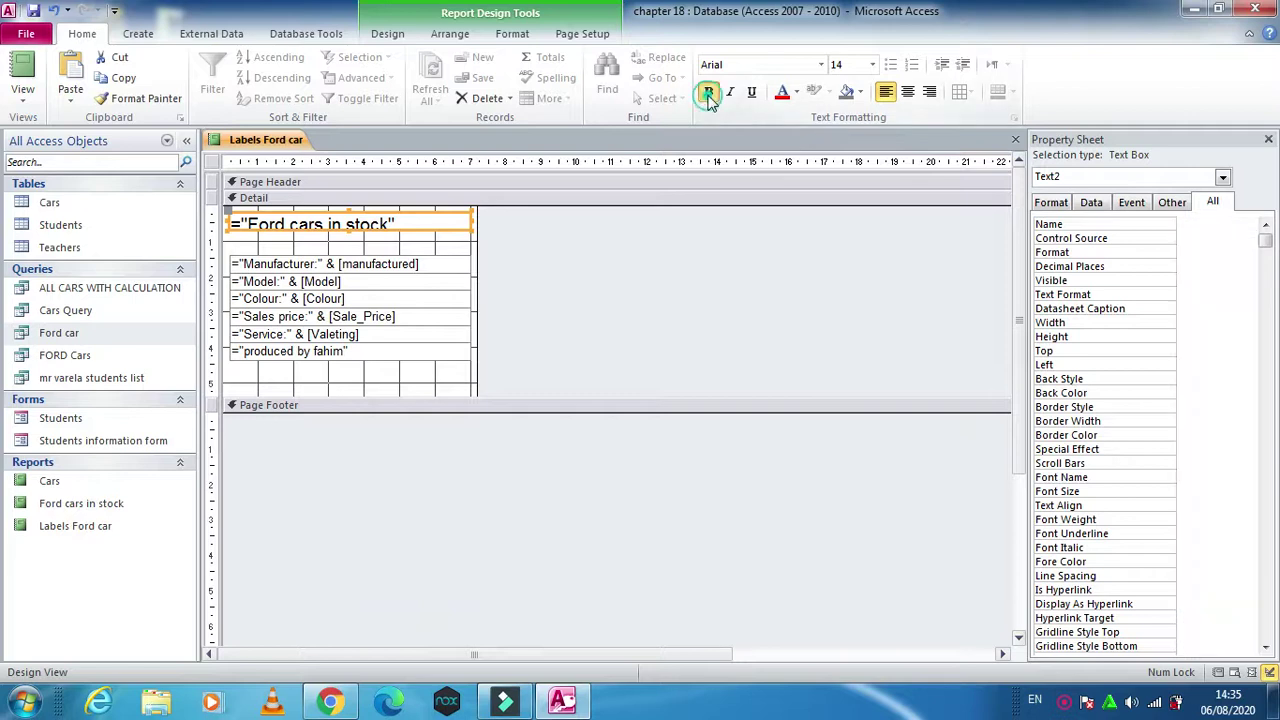
pyautogui.click(731, 92)
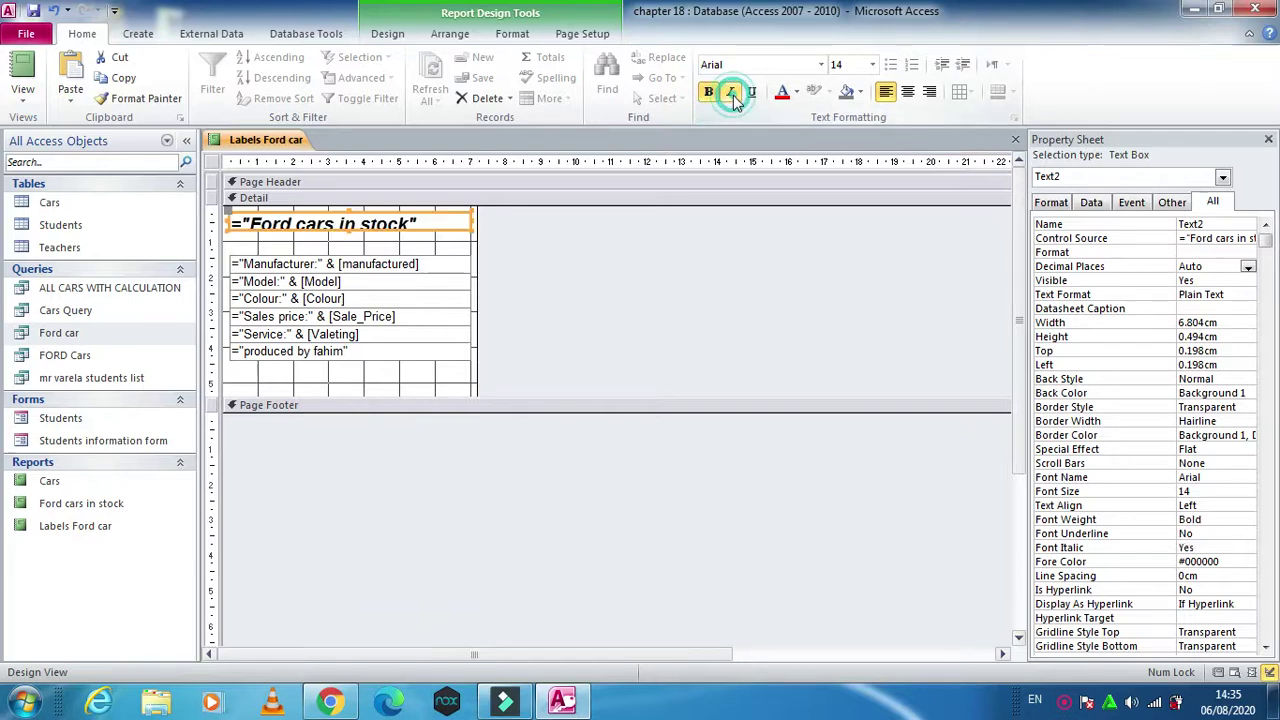
pyautogui.click(784, 97)
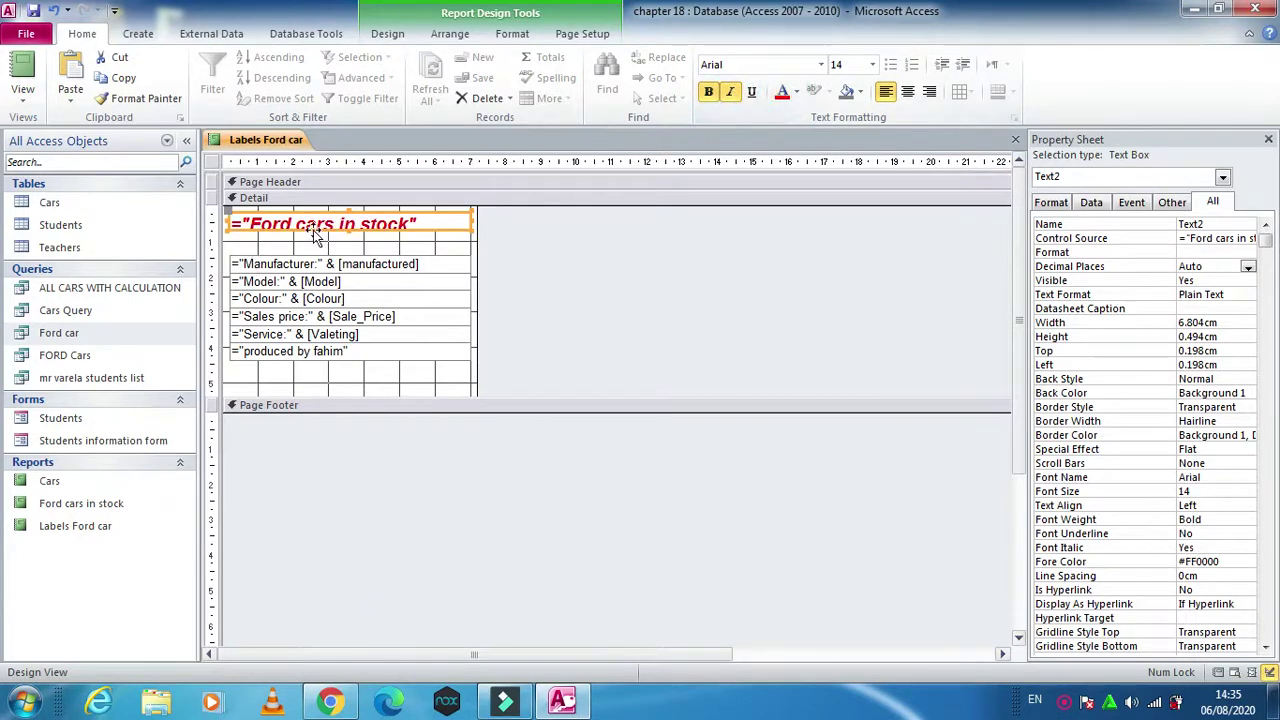
# Step: Move the six field lines up, shorten the Detail section, and switch to Print Preview
pyautogui.click(349, 237)
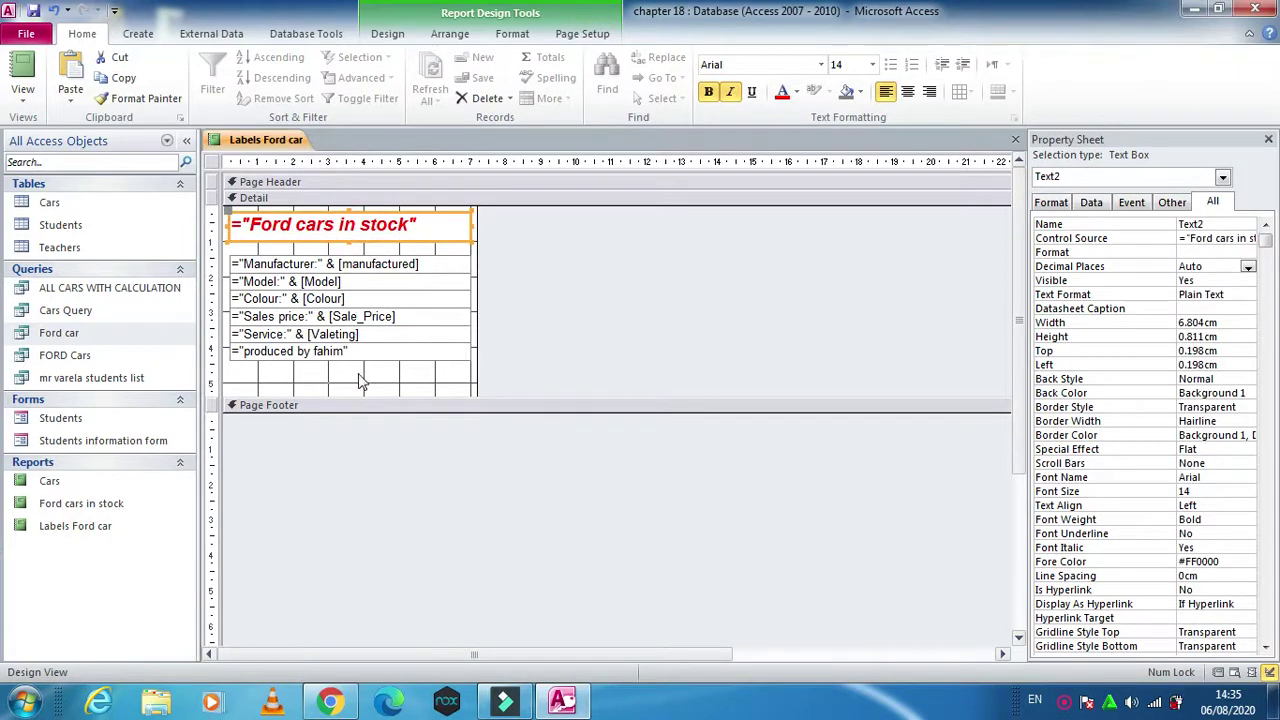
pyautogui.moveTo(360, 372); pyautogui.dragTo(370, 268)
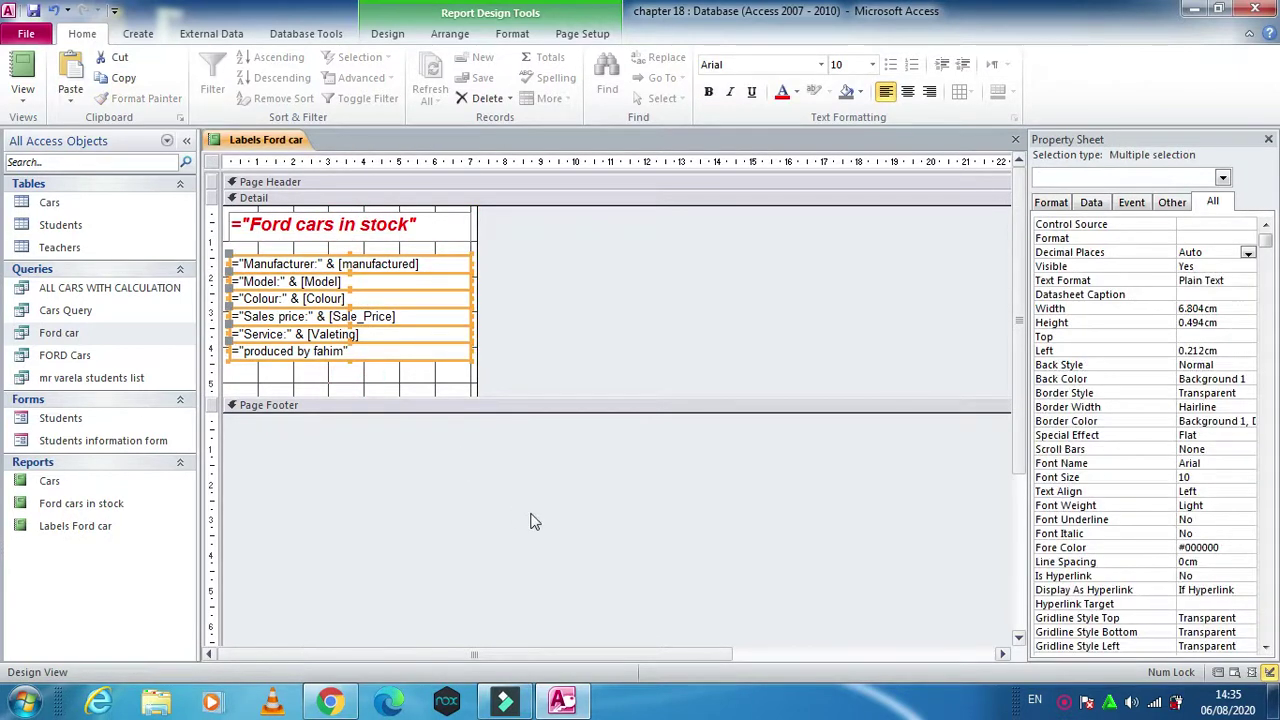
pyautogui.press('Up')
pyautogui.press('Up')
pyautogui.press('Up')
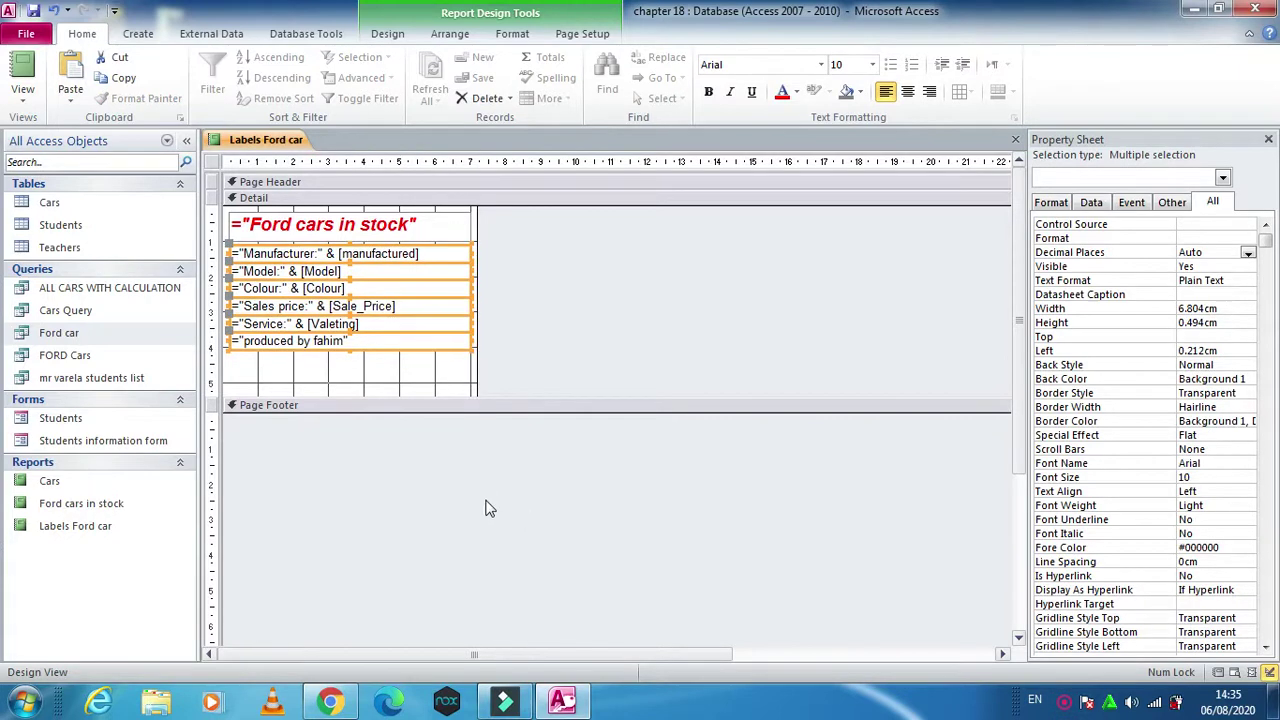
pyautogui.moveTo(458, 396); pyautogui.dragTo(459, 360)
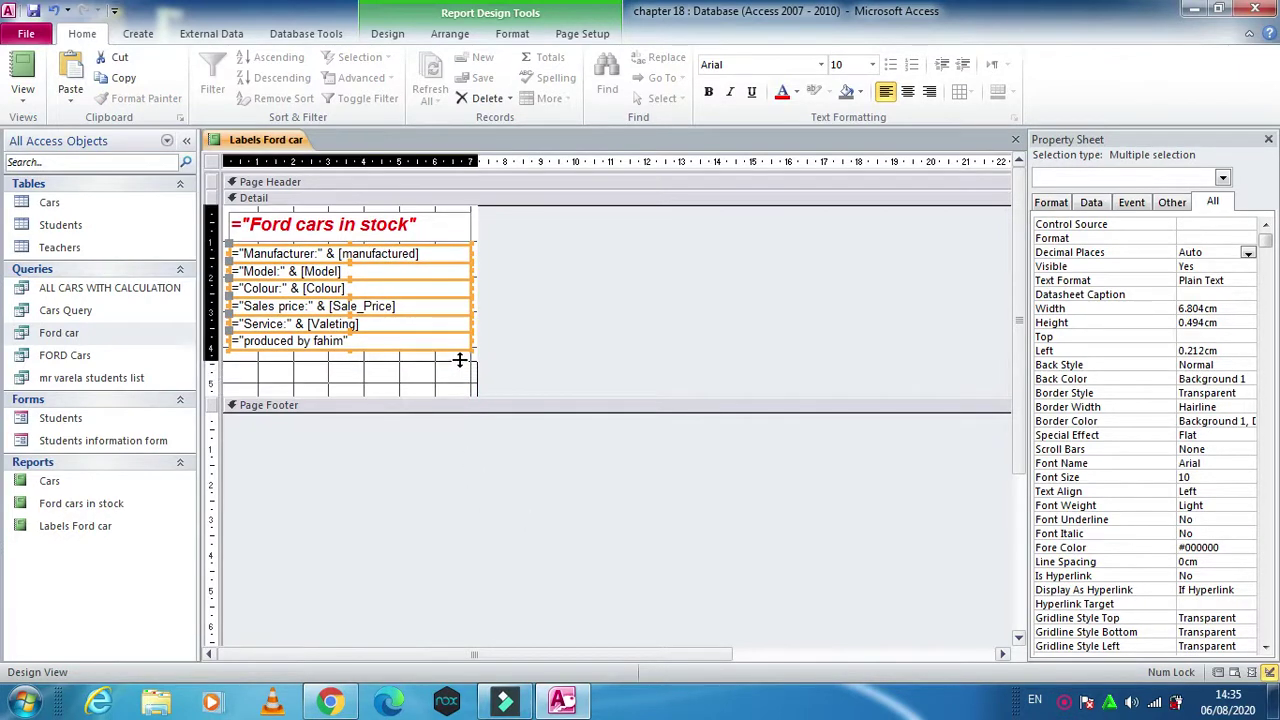
pyautogui.click(24, 92)
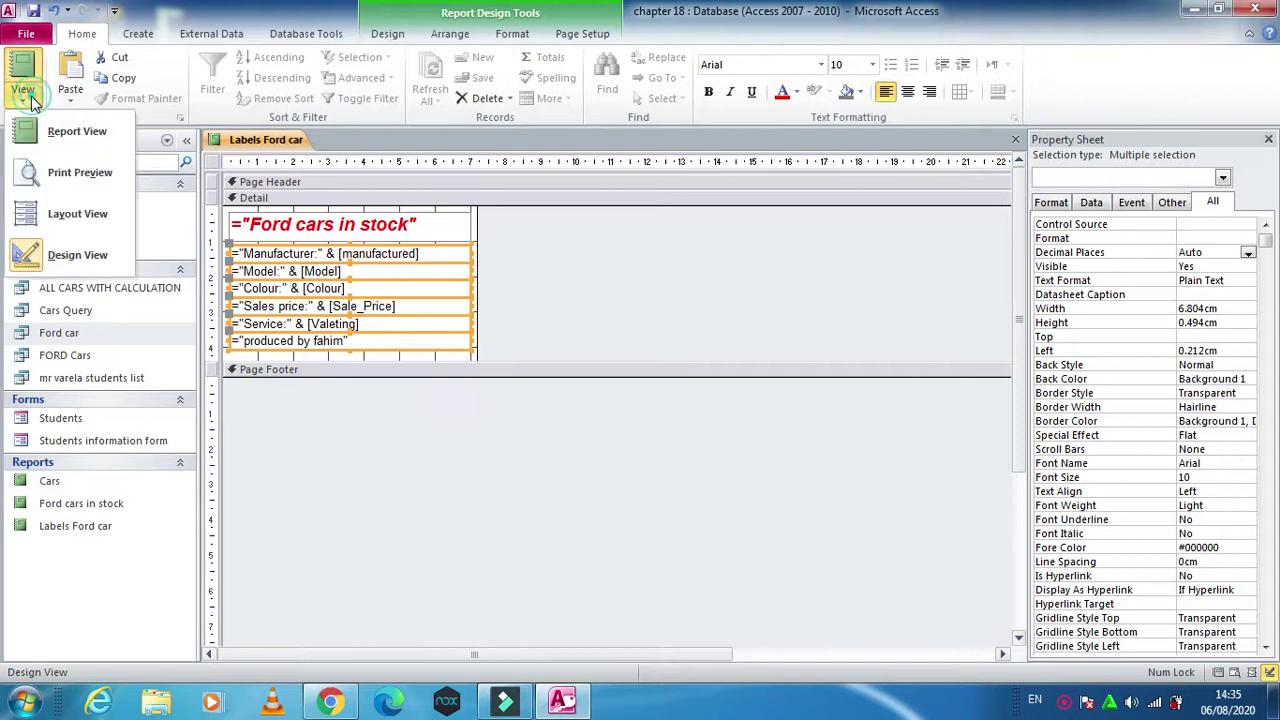
pyautogui.click(67, 177)
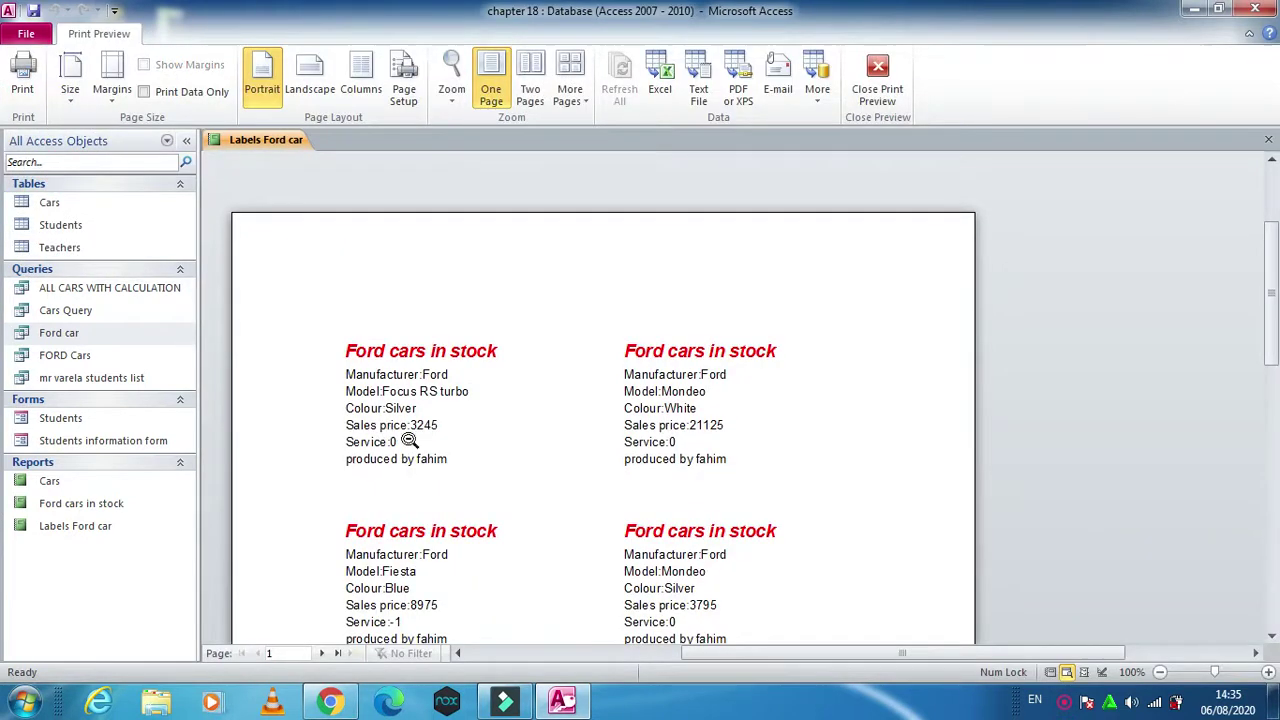
# Step: Zoom in on the labels page and scroll through to confirm each red italic heading
pyautogui.click(704, 453)
pyautogui.scroll(-1, 704, 453)
pyautogui.scroll(-1, 704, 453)
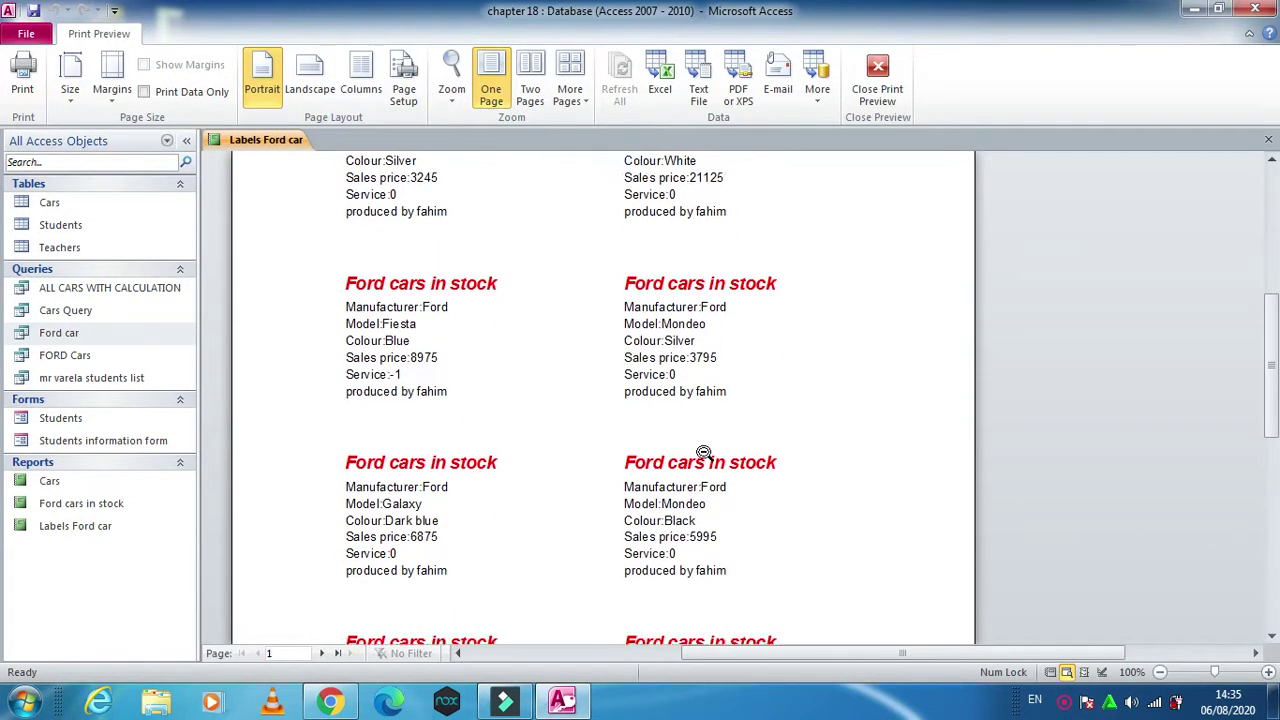
pyautogui.scroll(-1, 704, 453)
pyautogui.scroll(-2, 704, 453)
pyautogui.scroll(3, 704, 453)
pyautogui.scroll(2, 704, 453)
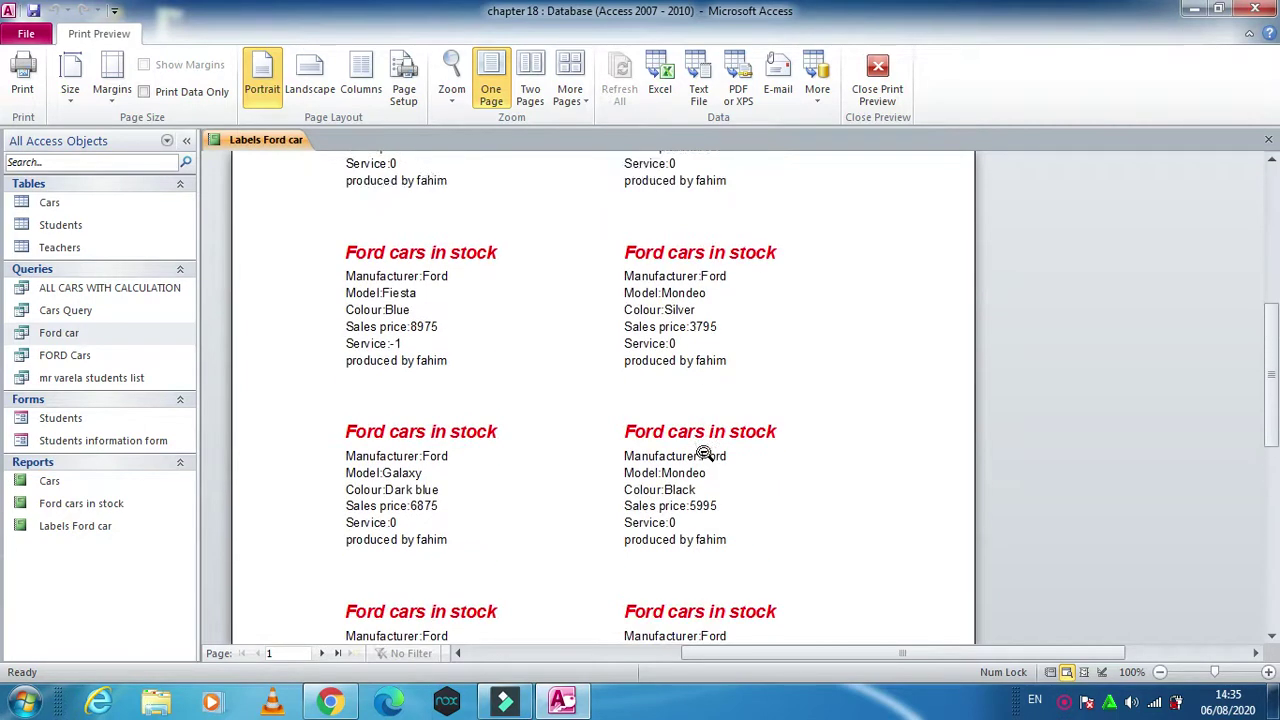
pyautogui.scroll(2, 704, 453)
pyautogui.scroll(2, 704, 453)
pyautogui.scroll(1, 704, 453)
pyautogui.scroll(1, 704, 453)
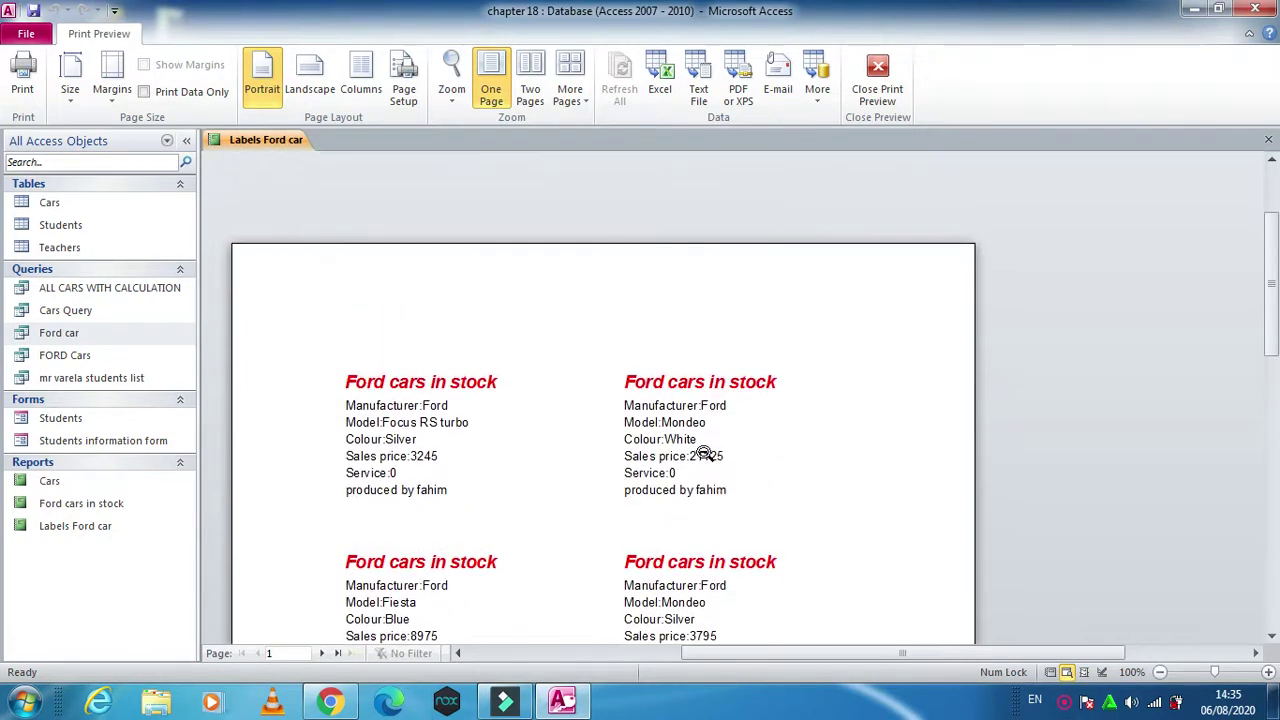